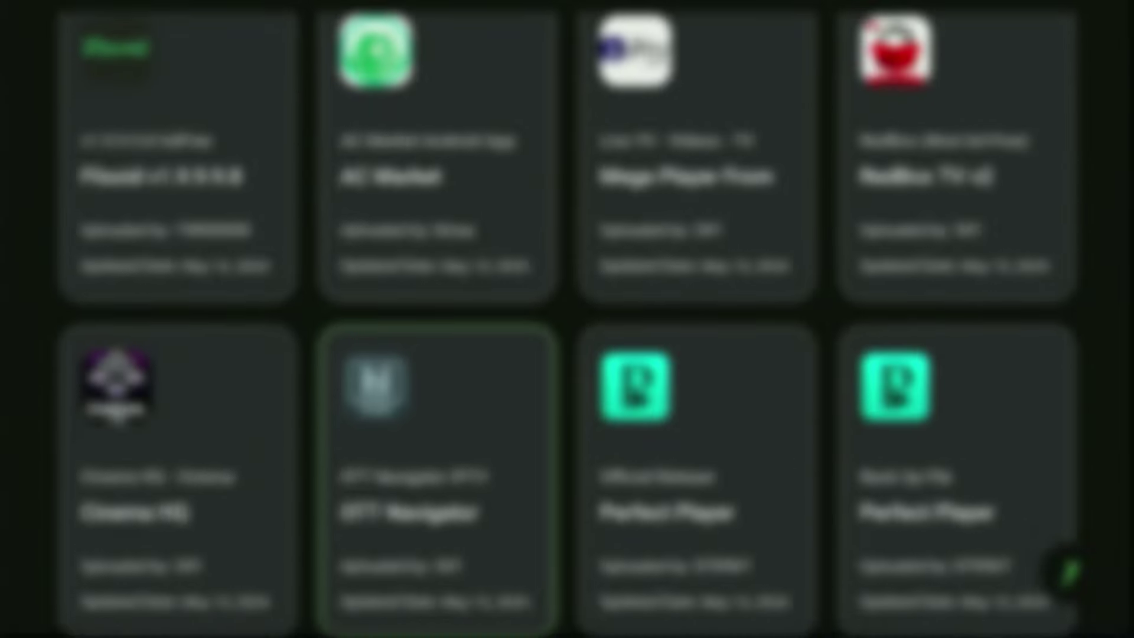
{"action": "key", "text": "Down"}
{"action": "key", "text": "Down"}
{"action": "key", "text": "Down"}
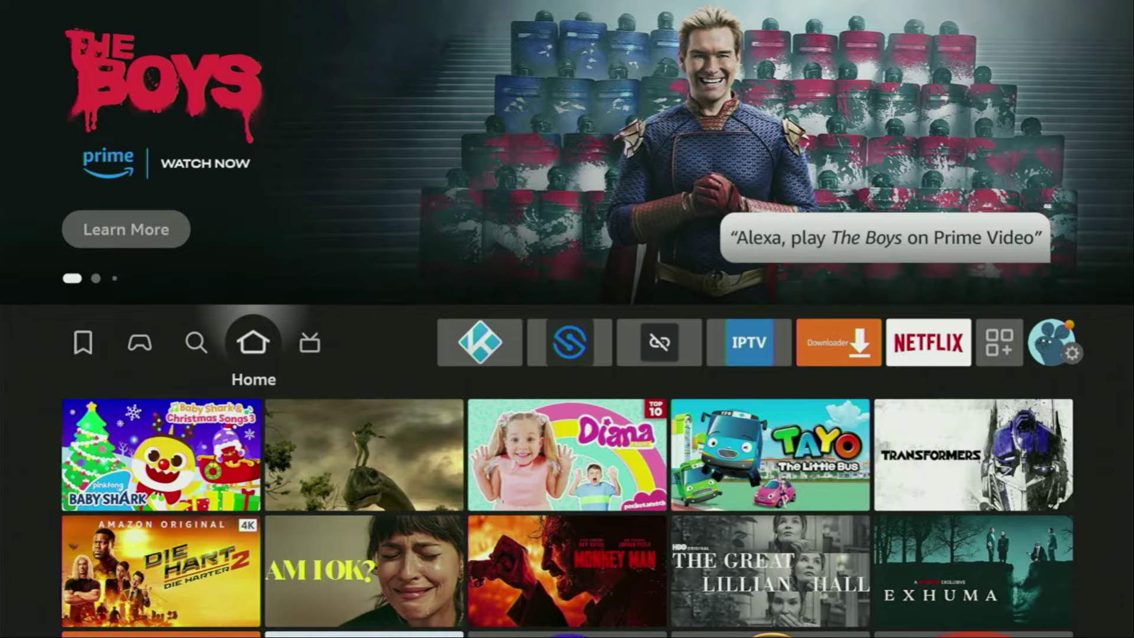
{"action": "key", "text": "Left"}
{"action": "key", "text": "Down"}
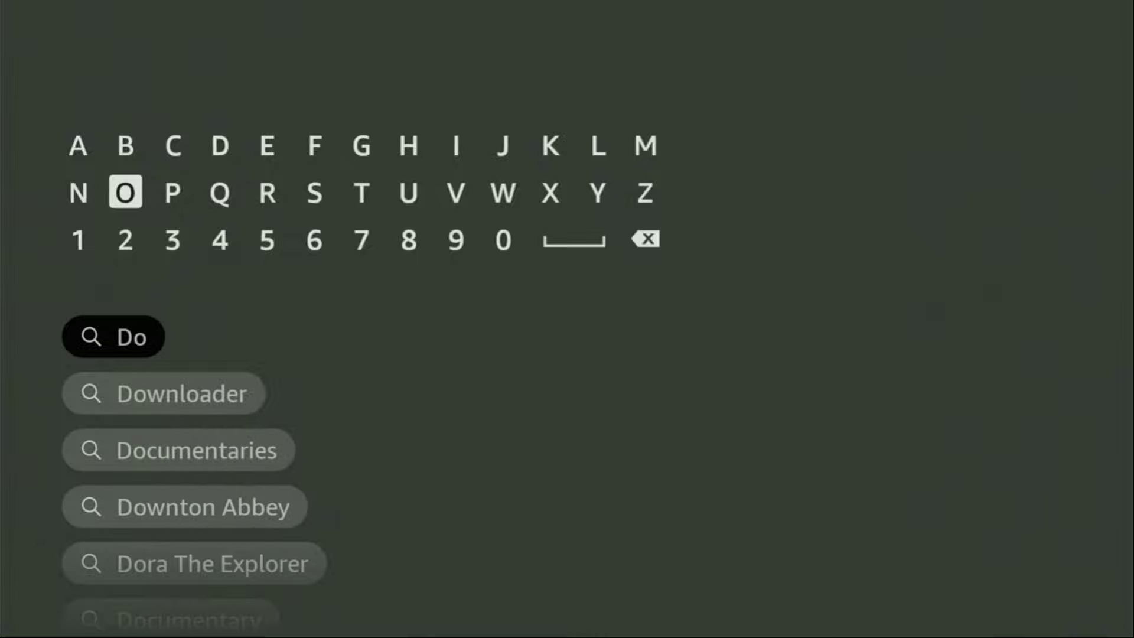
{"action": "key", "text": "Down"}
{"action": "key", "text": "Down"}
{"action": "key", "text": "Down"}
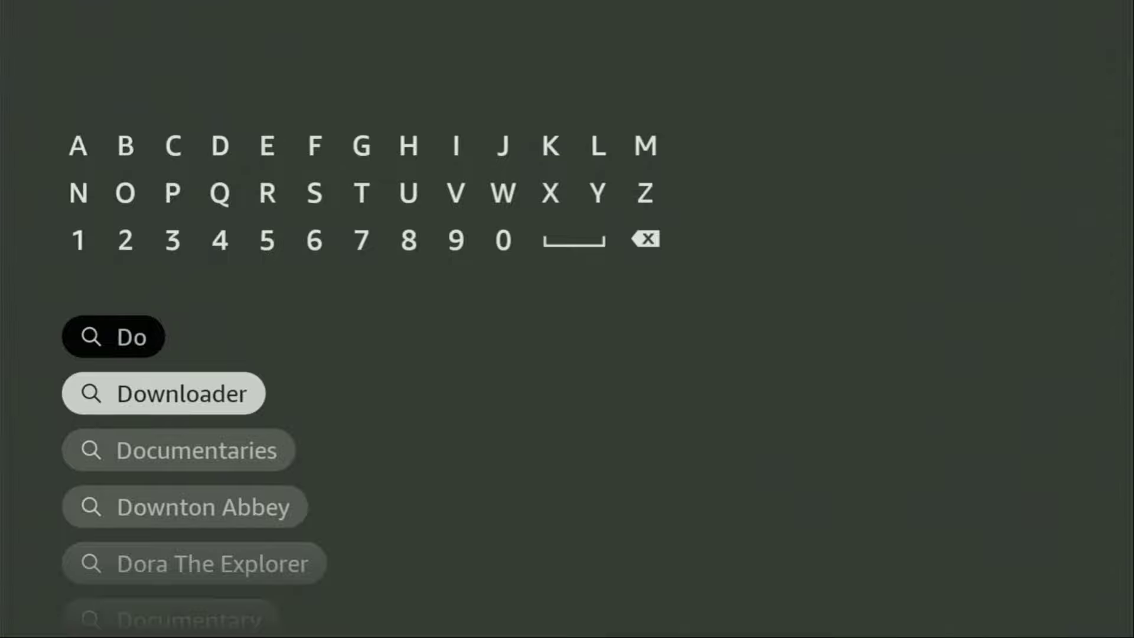
{"action": "key", "text": "Return"}
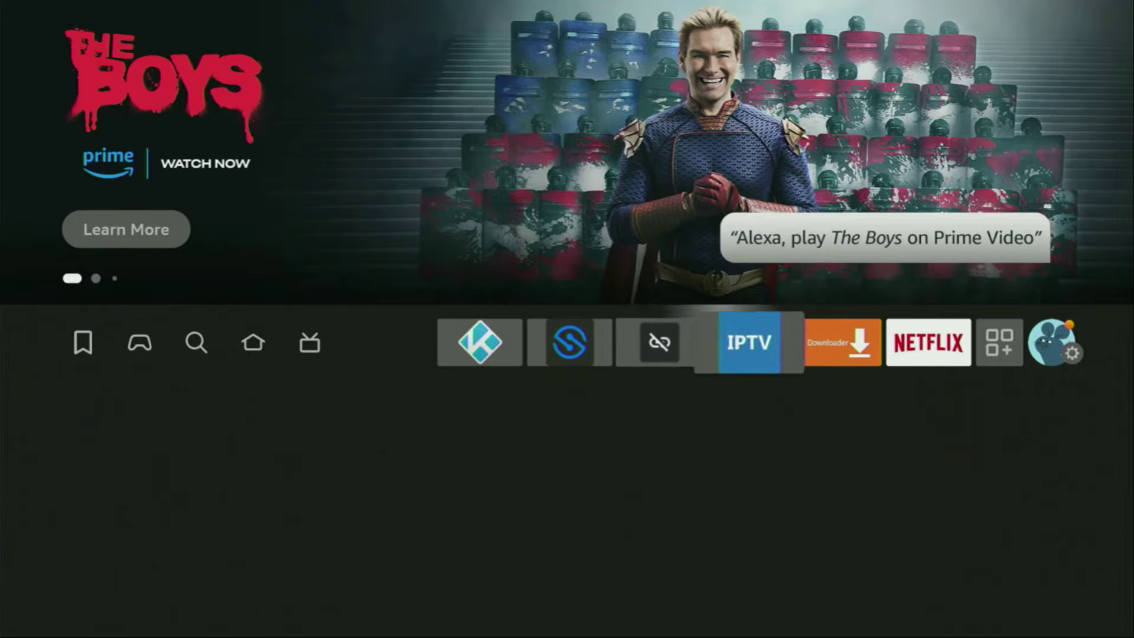
Open My Fire TV from the home-row Settings and highlight Developer options.
{"action": "key", "text": "Right"}
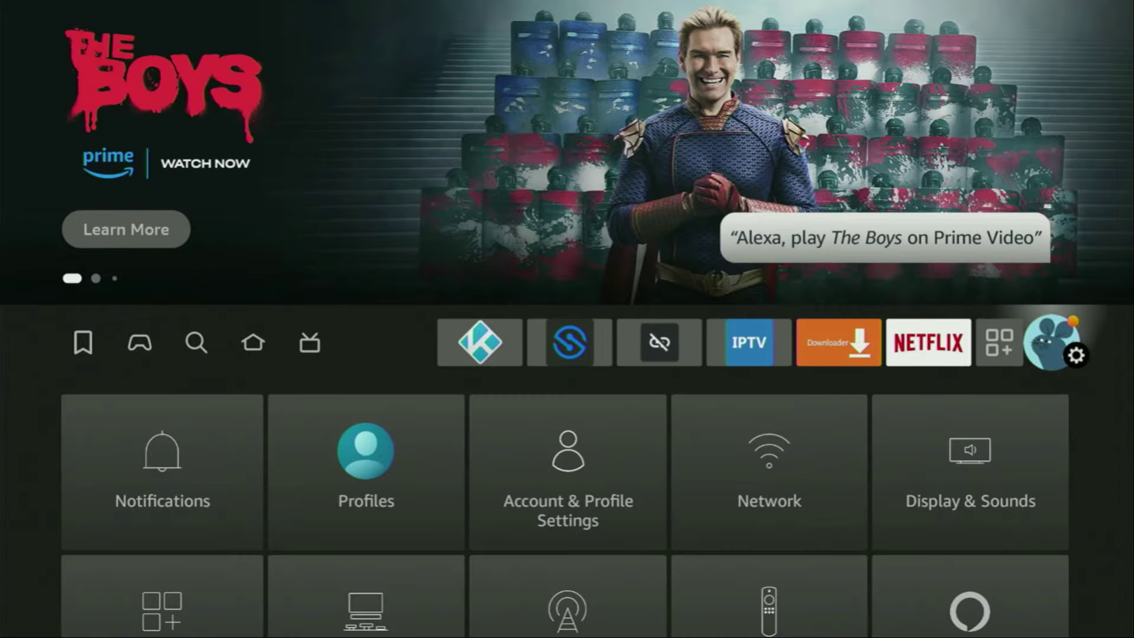
{"action": "key", "text": "Down"}
{"action": "key", "text": "Down"}
{"action": "key", "text": "Down"}
{"action": "key", "text": "Right"}
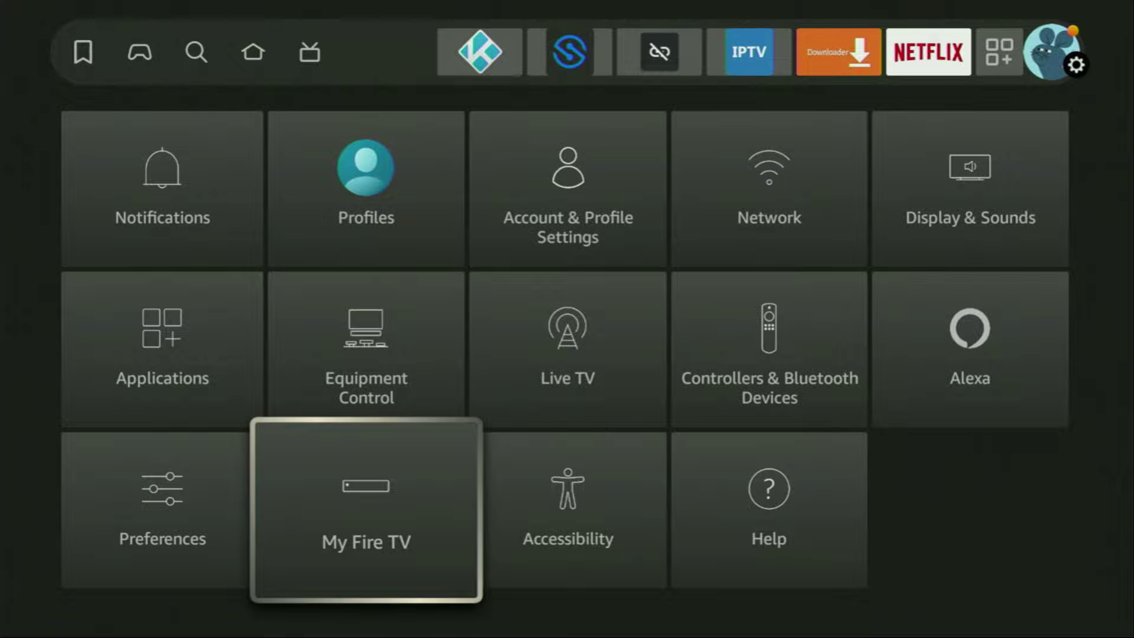
{"action": "key", "text": "Return"}
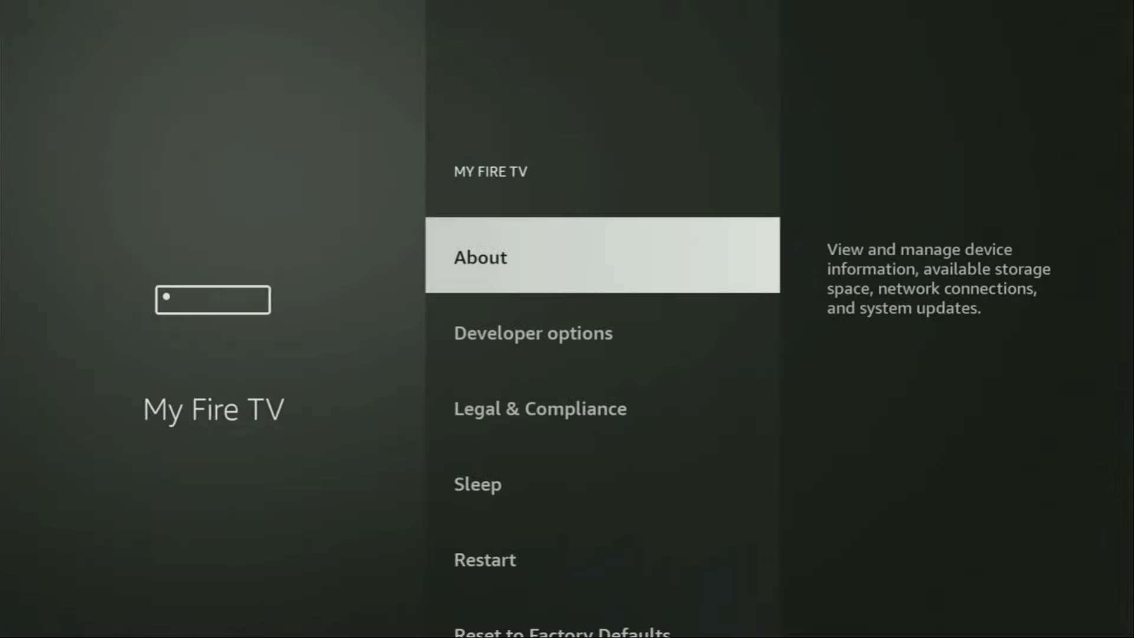
{"action": "key", "text": "Down"}
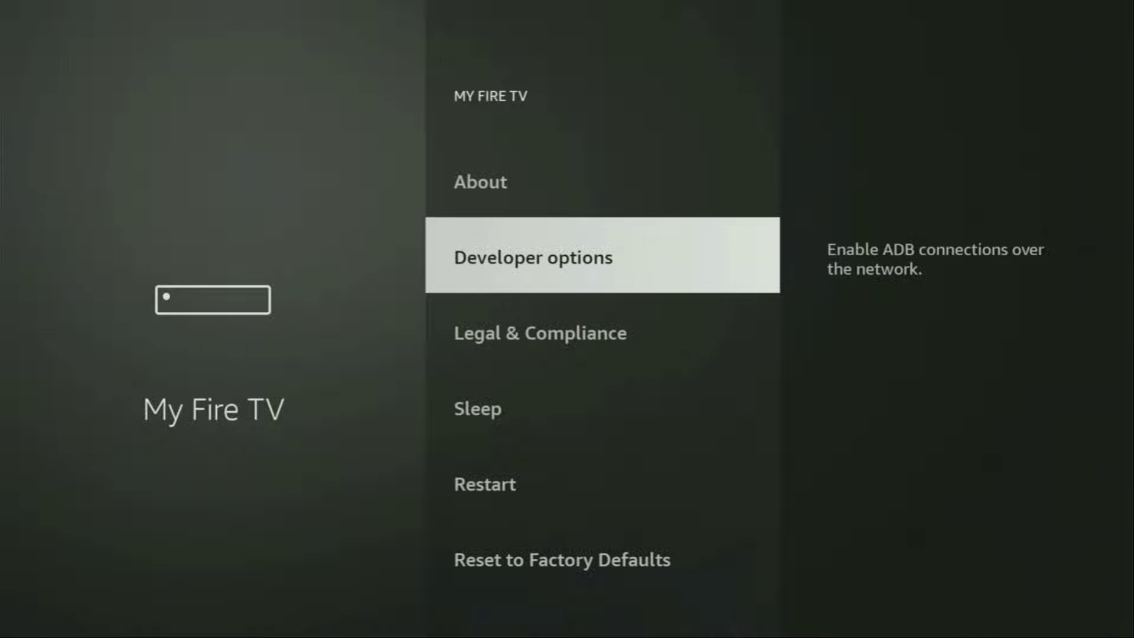
{"action": "key", "text": "Up"}
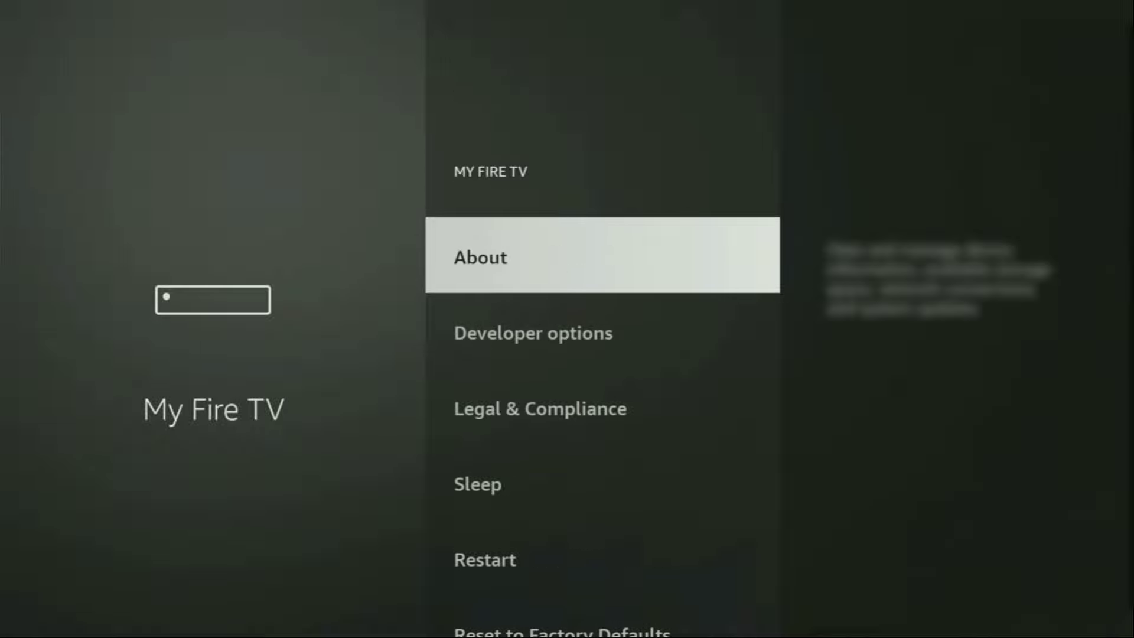
{"action": "key", "text": "Return"}
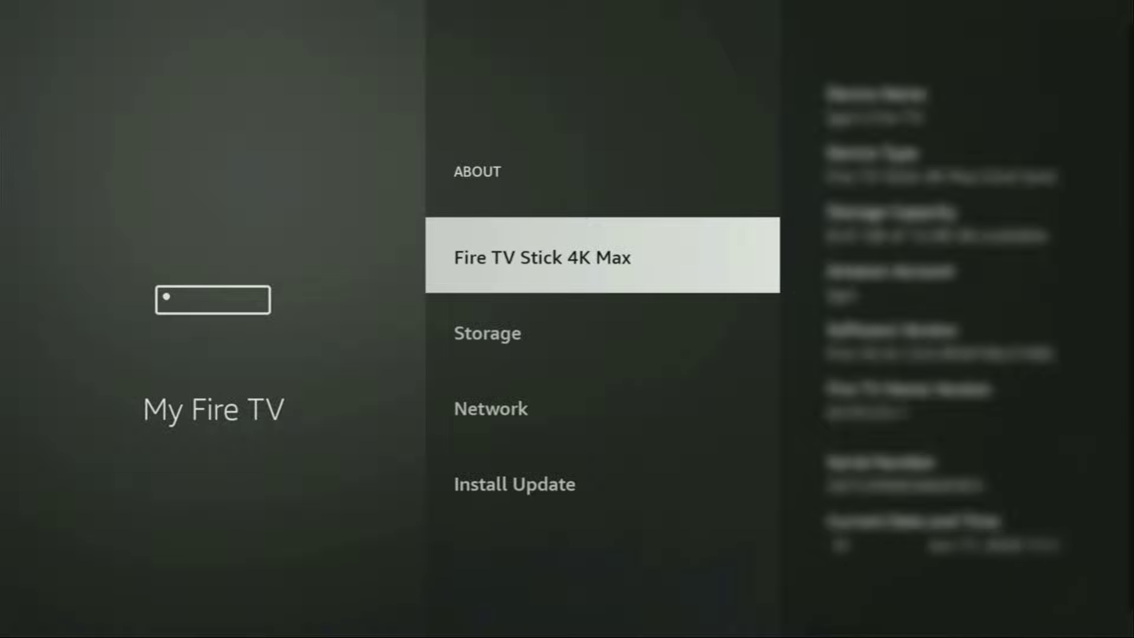
{"action": "key", "text": "Return"}
{"action": "key", "text": "Return"}
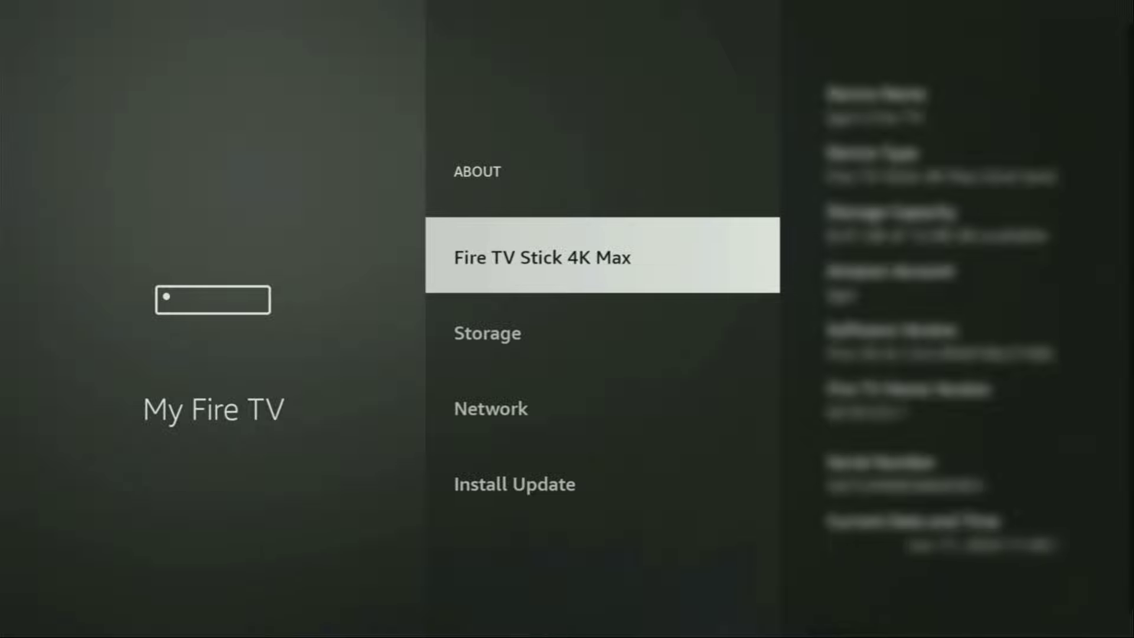
Open Developer options and make sure ADB debugging is ON.
{"action": "key", "text": "Escape"}
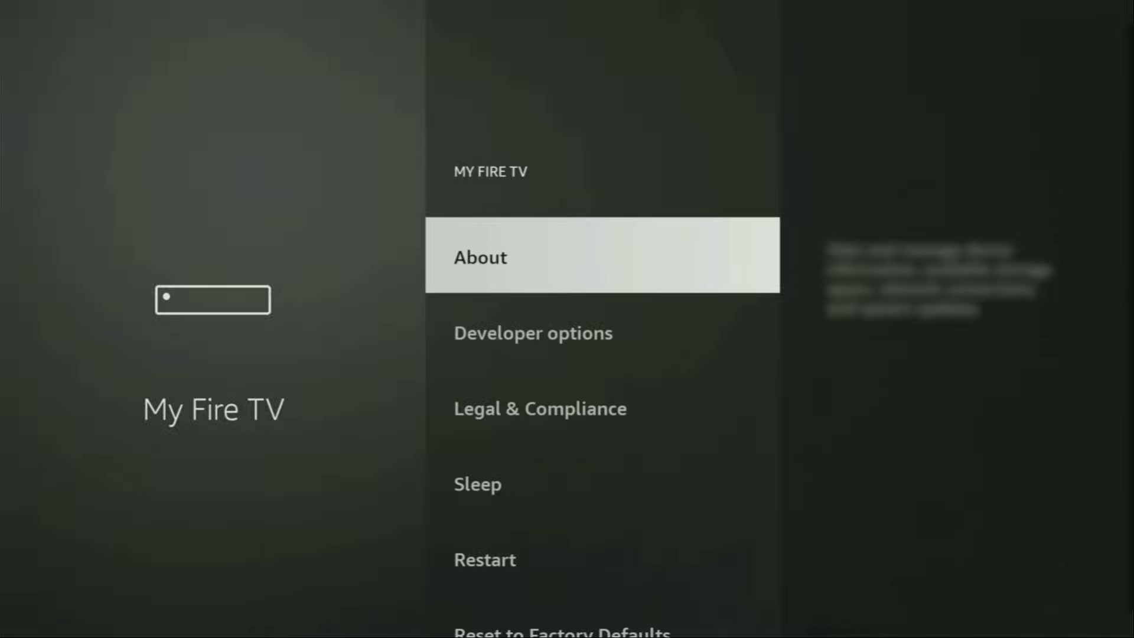
{"action": "key", "text": "Down"}
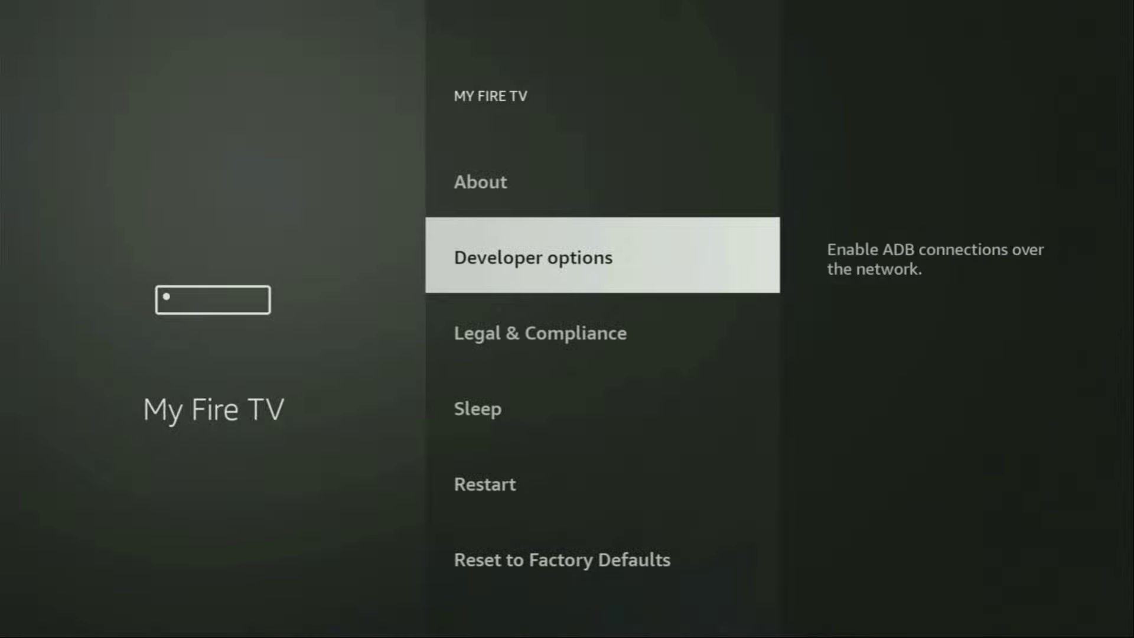
{"action": "key", "text": "Return"}
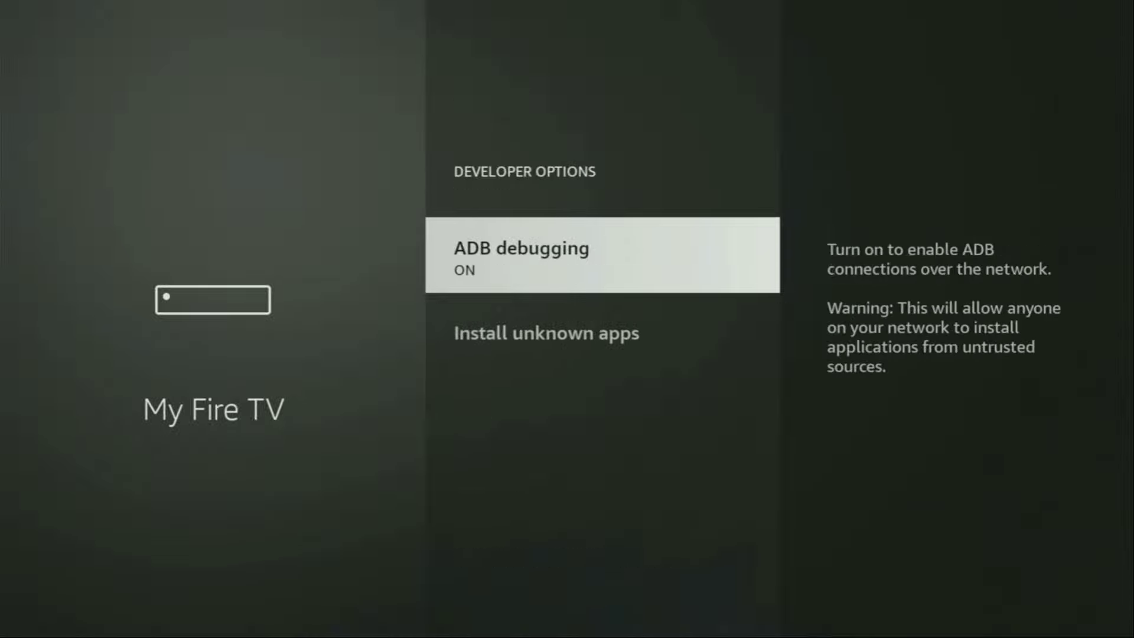
{"action": "key", "text": "Return"}
{"action": "key", "text": "Return"}
Set Downloader to ON under Install unknown apps.
{"action": "key", "text": "Down"}
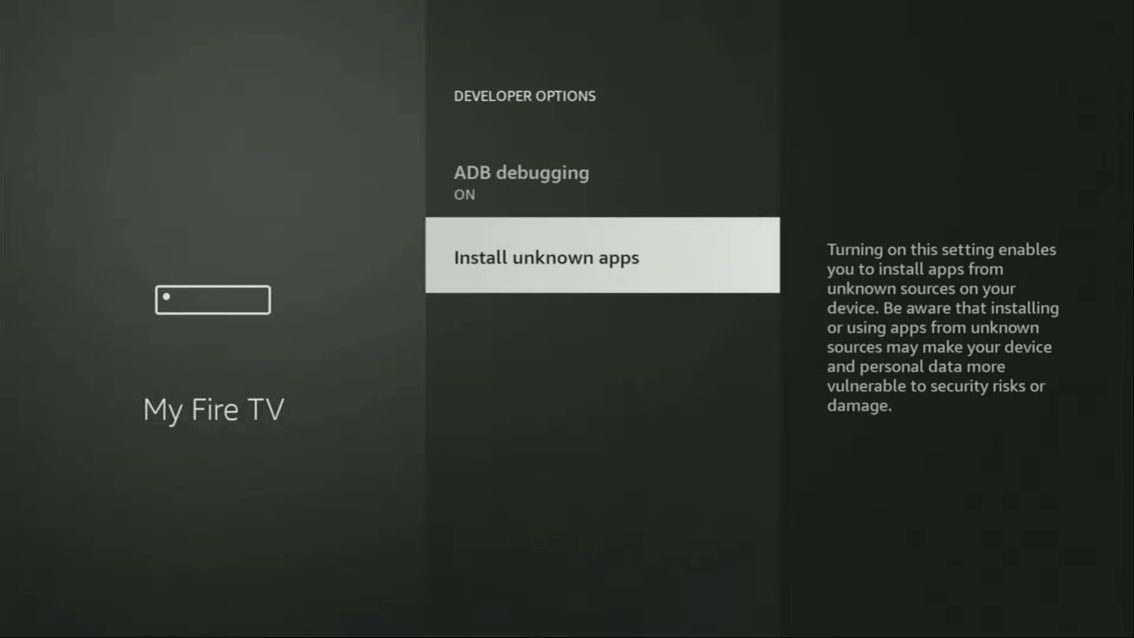
{"action": "key", "text": "Return"}
{"action": "key", "text": "Down"}
{"action": "key", "text": "Down"}
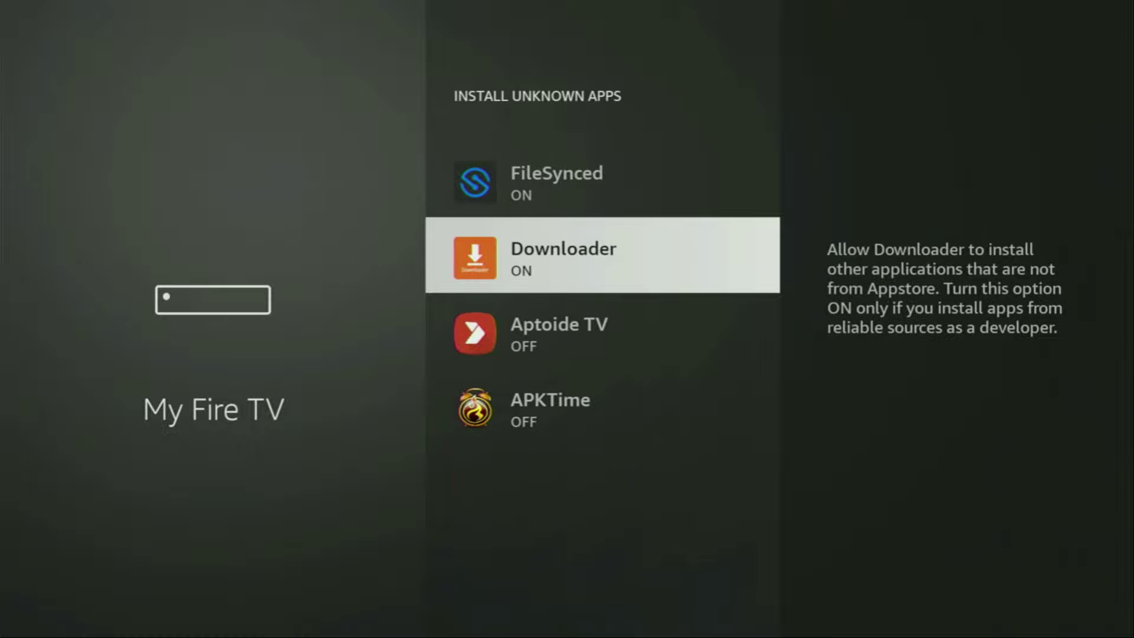
{"action": "key", "text": "Return"}
{"action": "key", "text": "Return"}
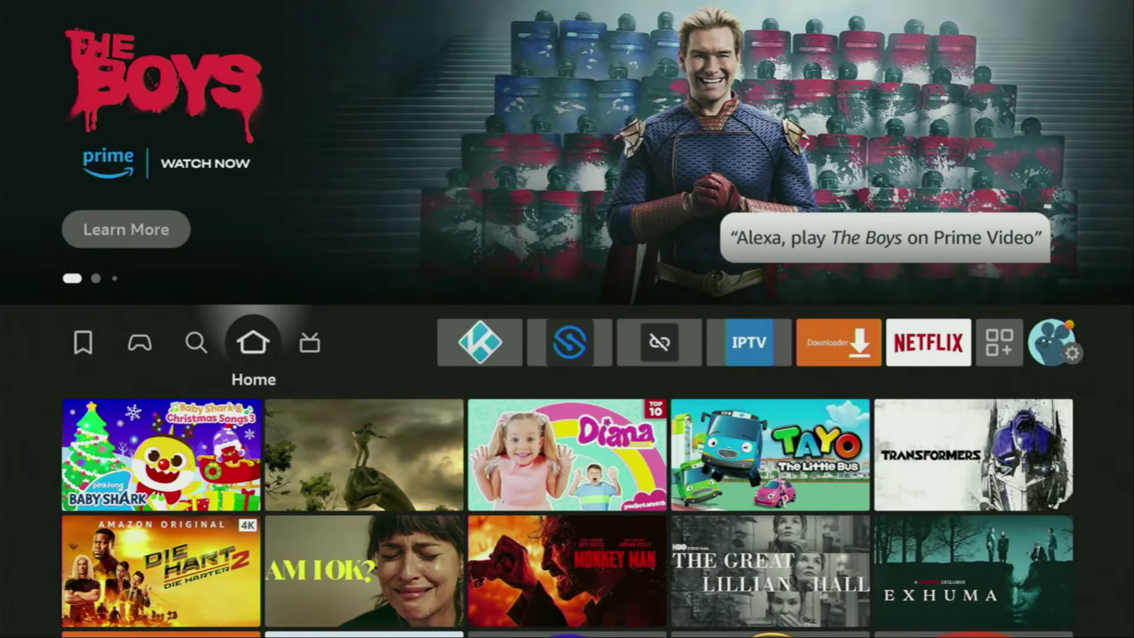
Open Your Apps & Channels and highlight the NordVPN tile.
{"action": "key", "text": "Right"}
{"action": "key", "text": "Right"}
{"action": "key", "text": "Right"}
{"action": "key", "text": "Right"}
{"action": "key", "text": "Right"}
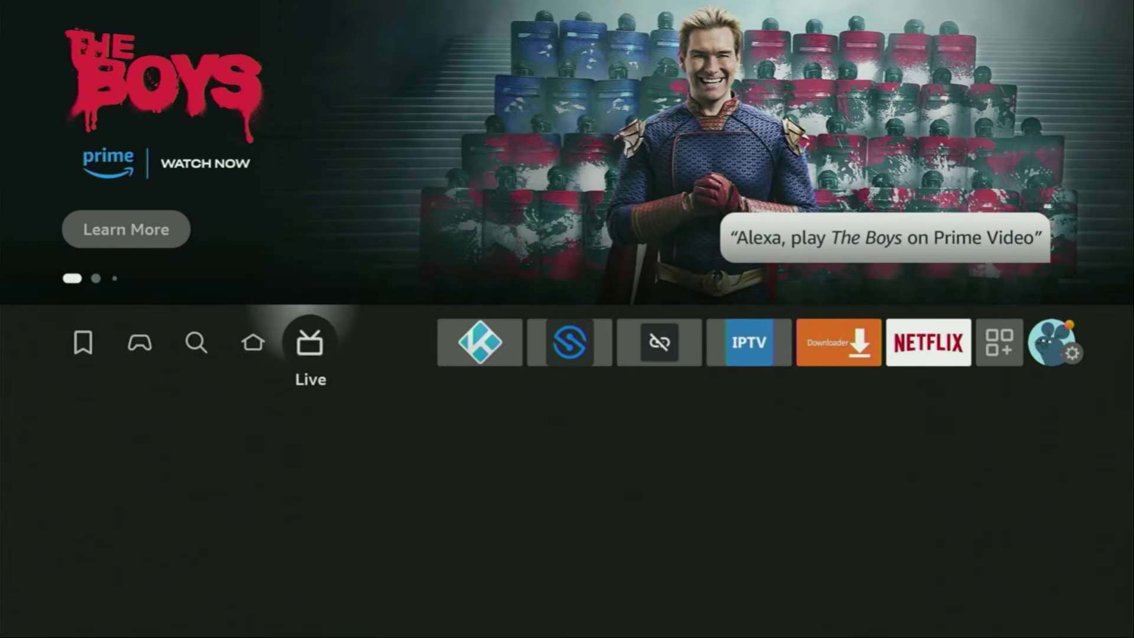
{"action": "key", "text": "Right"}
{"action": "key", "text": "Right"}
{"action": "key", "text": "Right"}
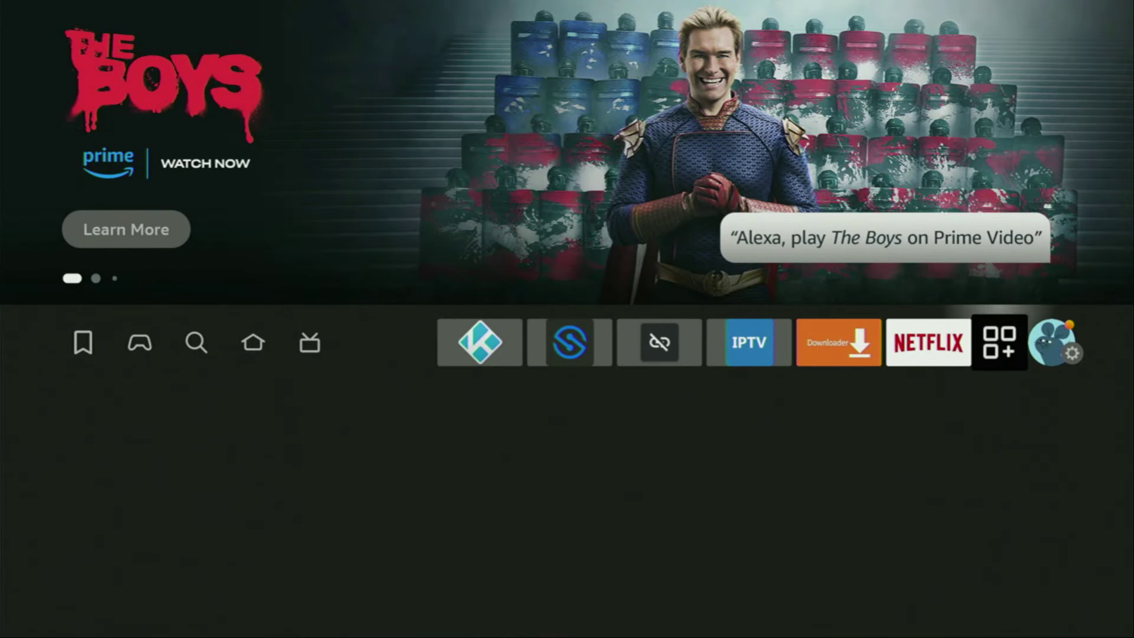
{"action": "key", "text": "Return"}
{"action": "key", "text": "Right"}
{"action": "key", "text": "Right"}
{"action": "key", "text": "Right"}
{"action": "key", "text": "Right"}
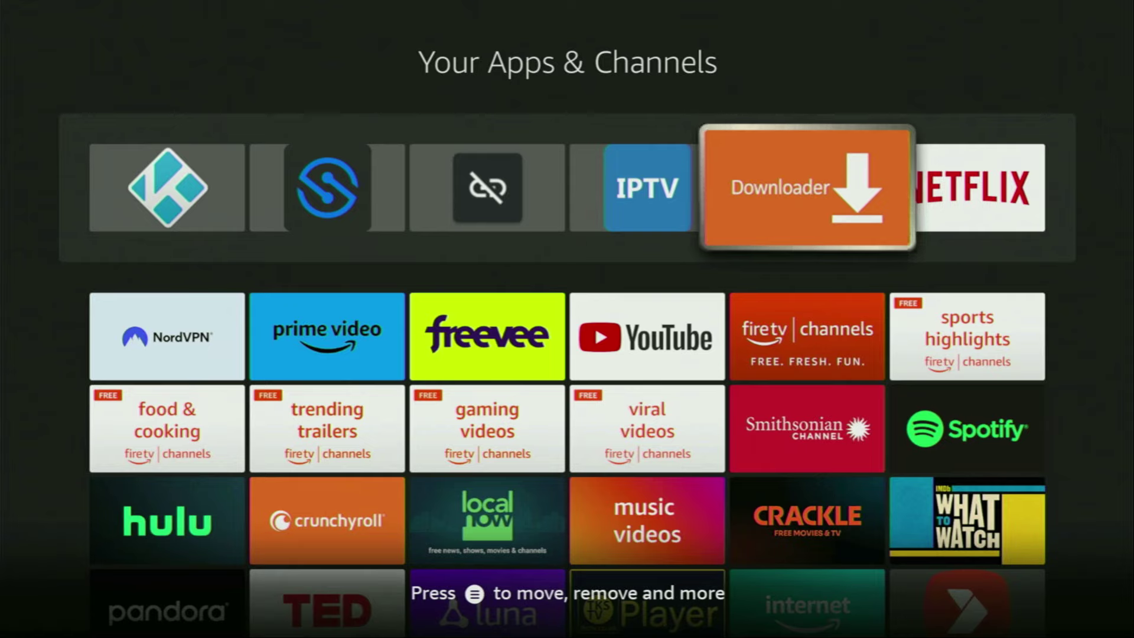
{"action": "key", "text": "Down"}
{"action": "key", "text": "Left"}
{"action": "key", "text": "Left"}
{"action": "key", "text": "Left"}
{"action": "key", "text": "Left"}
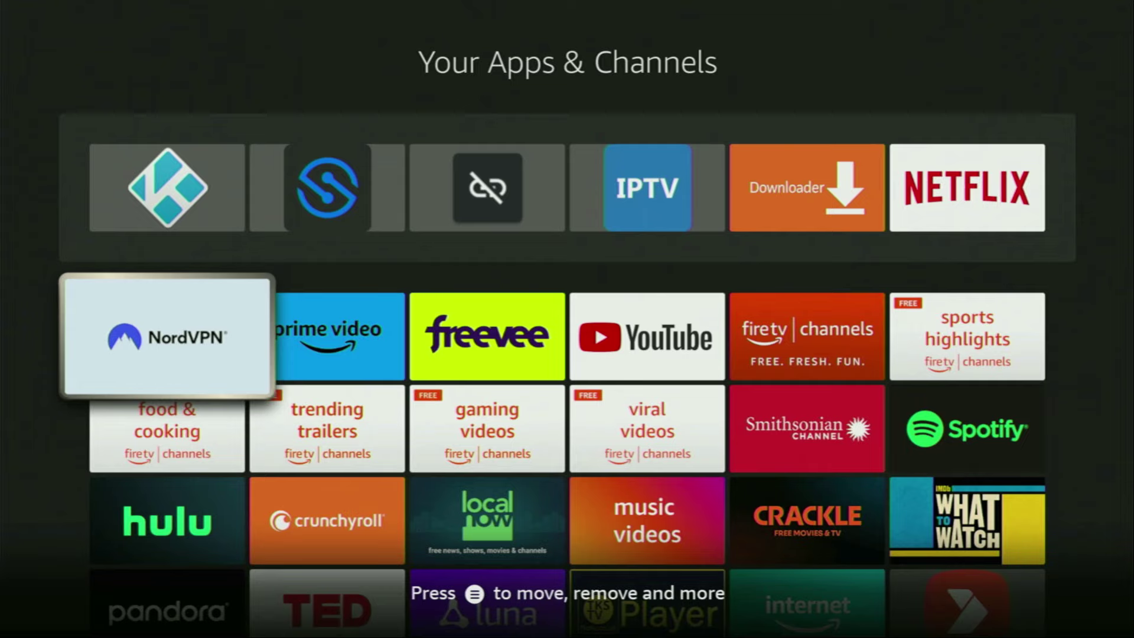
Launch NordVPN and browse the A and B countries from Austria to Brazil.
{"action": "key", "text": "Return"}
{"action": "key", "text": "Right"}
{"action": "key", "text": "Right"}
{"action": "key", "text": "Right"}
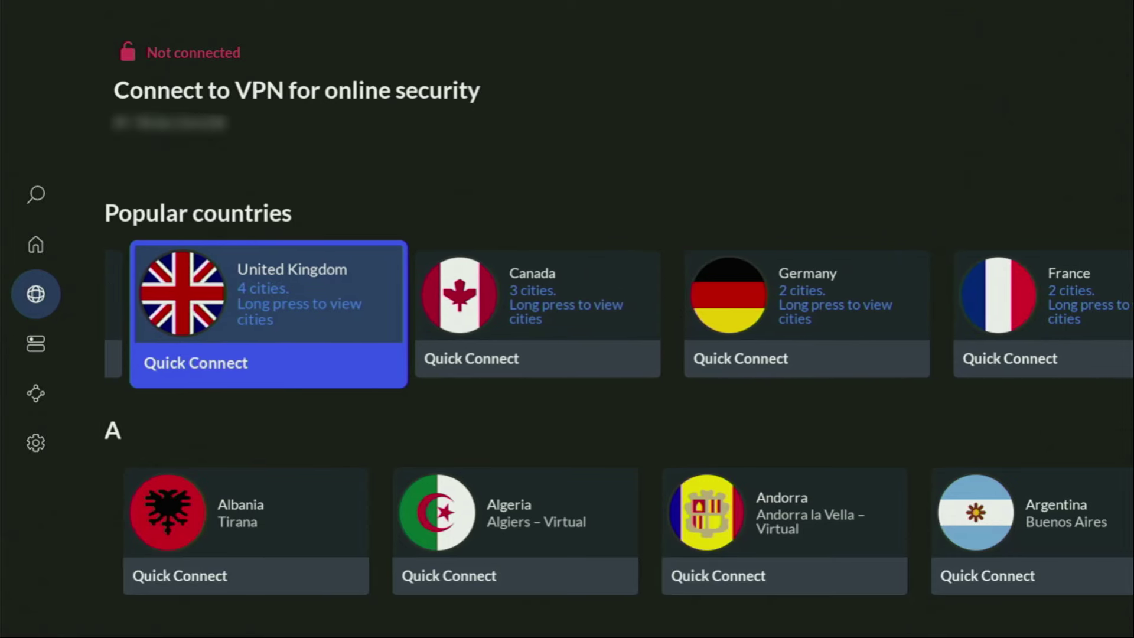
{"action": "key", "text": "Down"}
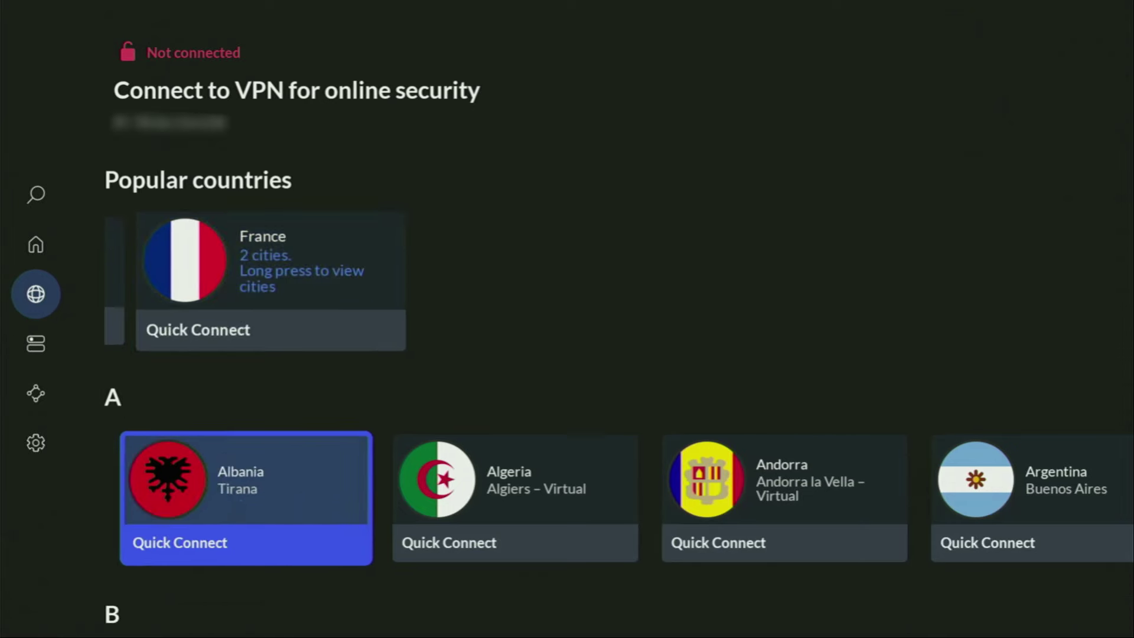
{"action": "key", "text": "Right"}
{"action": "key", "text": "Right"}
{"action": "key", "text": "Right"}
{"action": "key", "text": "Right"}
{"action": "key", "text": "Right"}
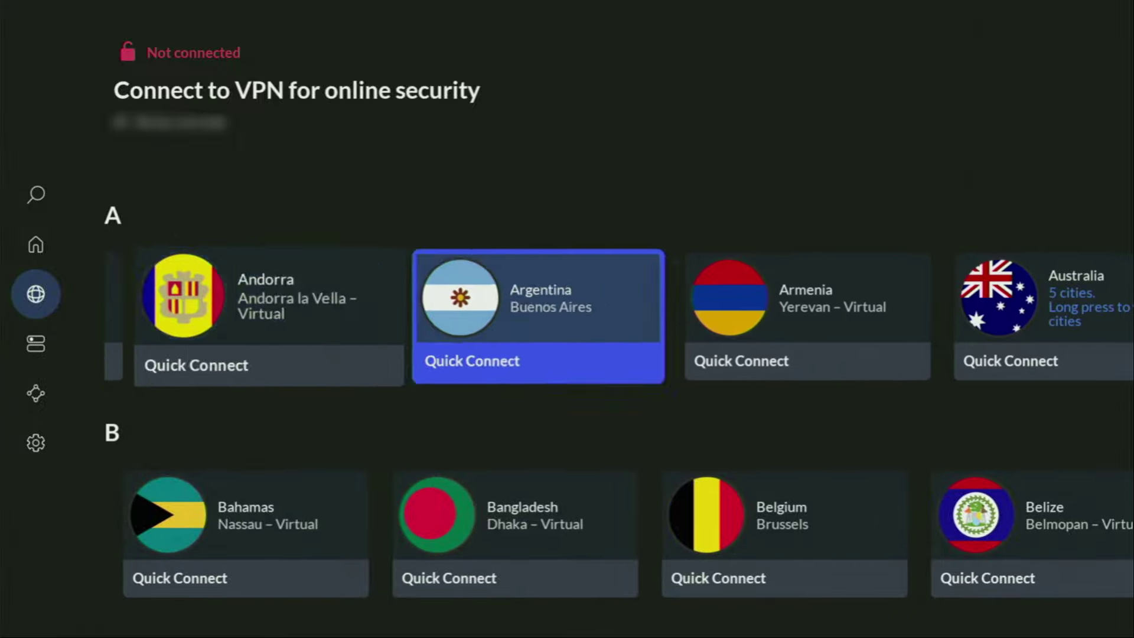
{"action": "key", "text": "Right"}
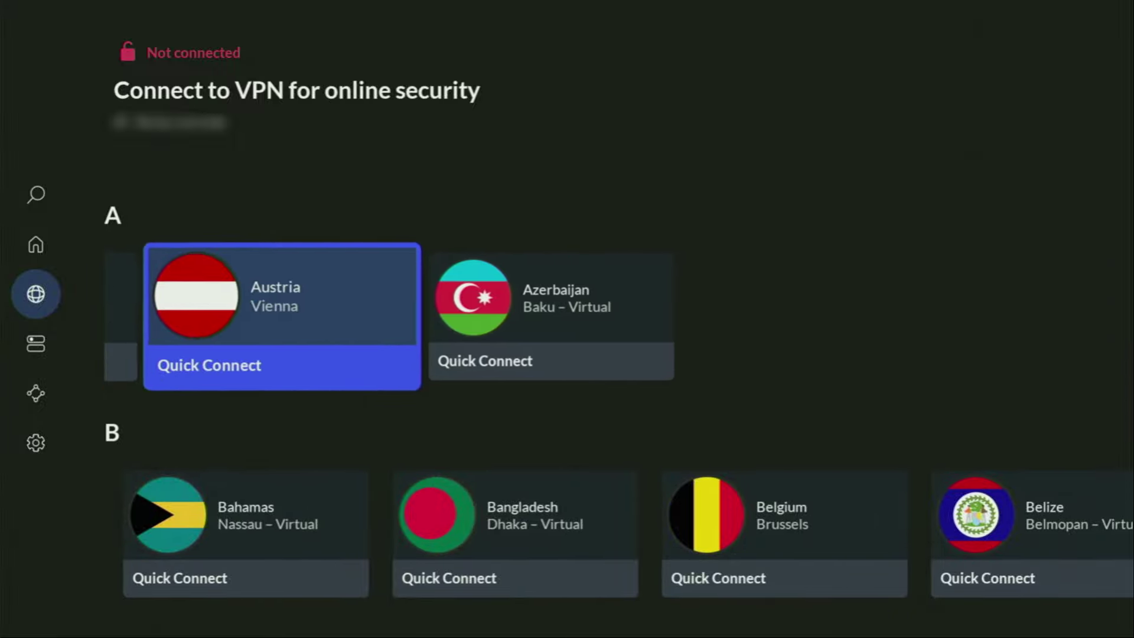
{"action": "key", "text": "Down"}
{"action": "key", "text": "Right"}
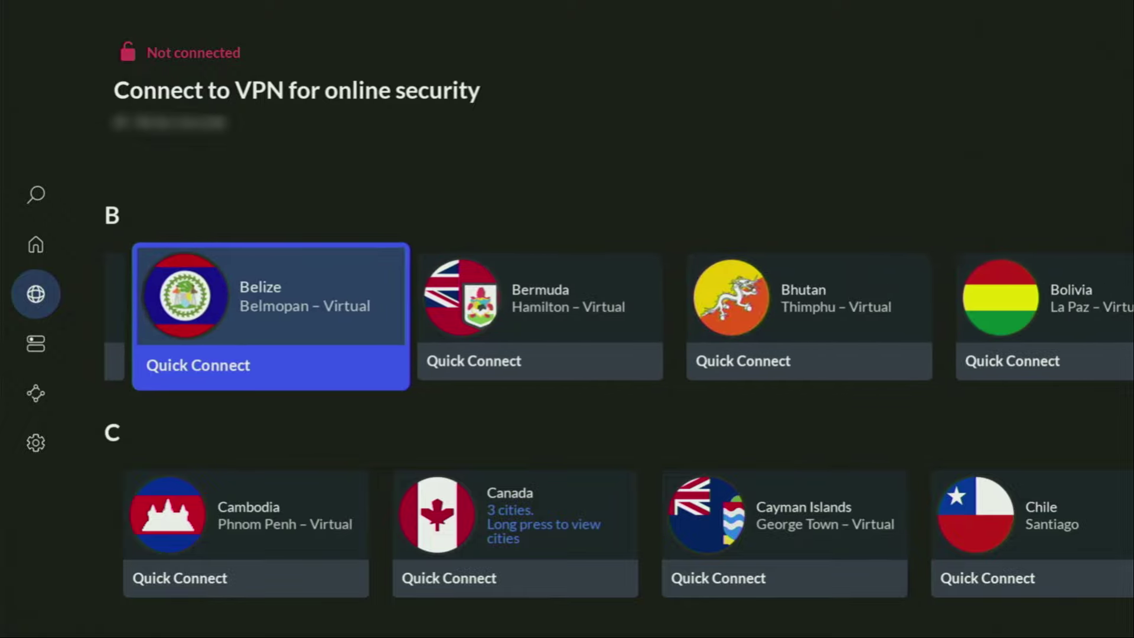
{"action": "key", "text": "Right"}
{"action": "key", "text": "Right"}
{"action": "key", "text": "Right"}
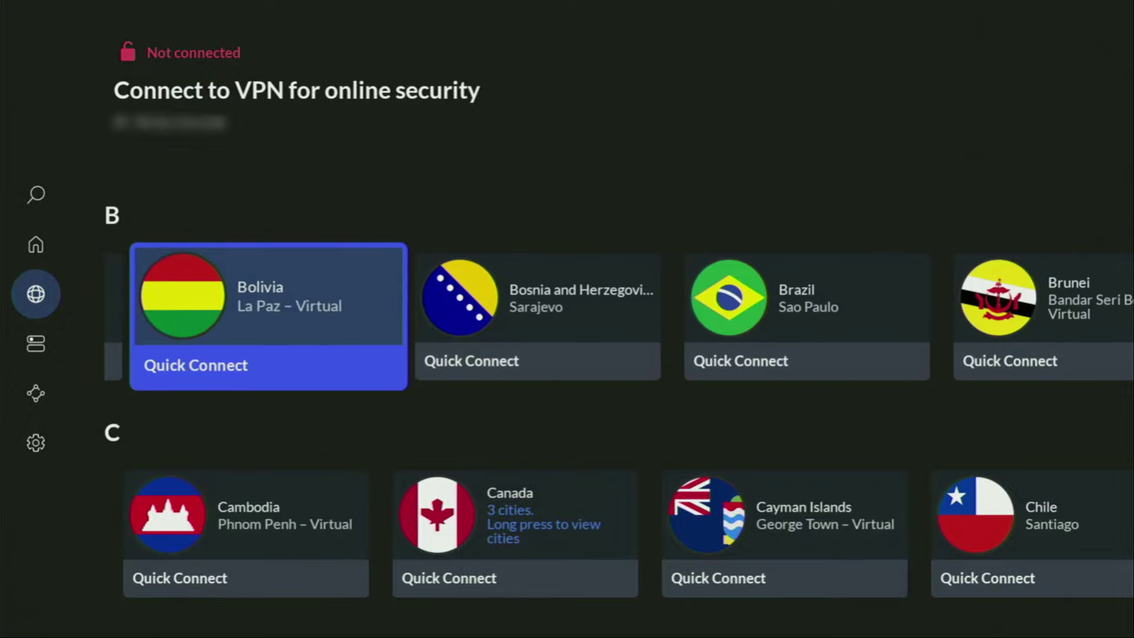
{"action": "key", "text": "Right"}
{"action": "key", "text": "Right"}
Continue through the C to H countries, from Brunei and Canada to Guam and Honduras.
{"action": "key", "text": "Right"}
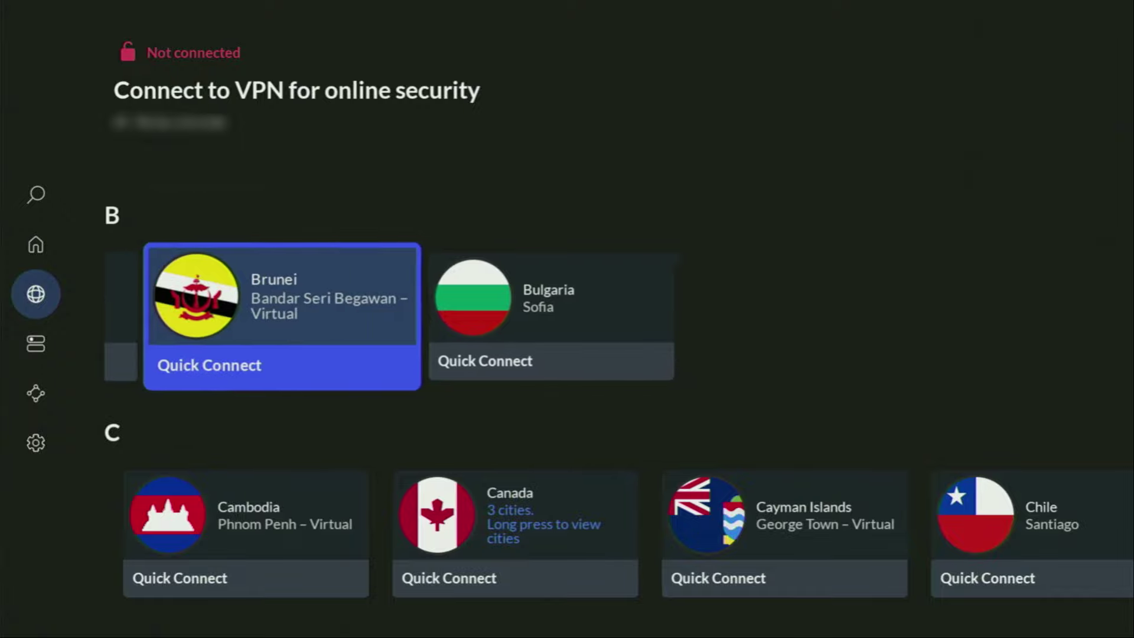
{"action": "key", "text": "Down"}
{"action": "key", "text": "Right"}
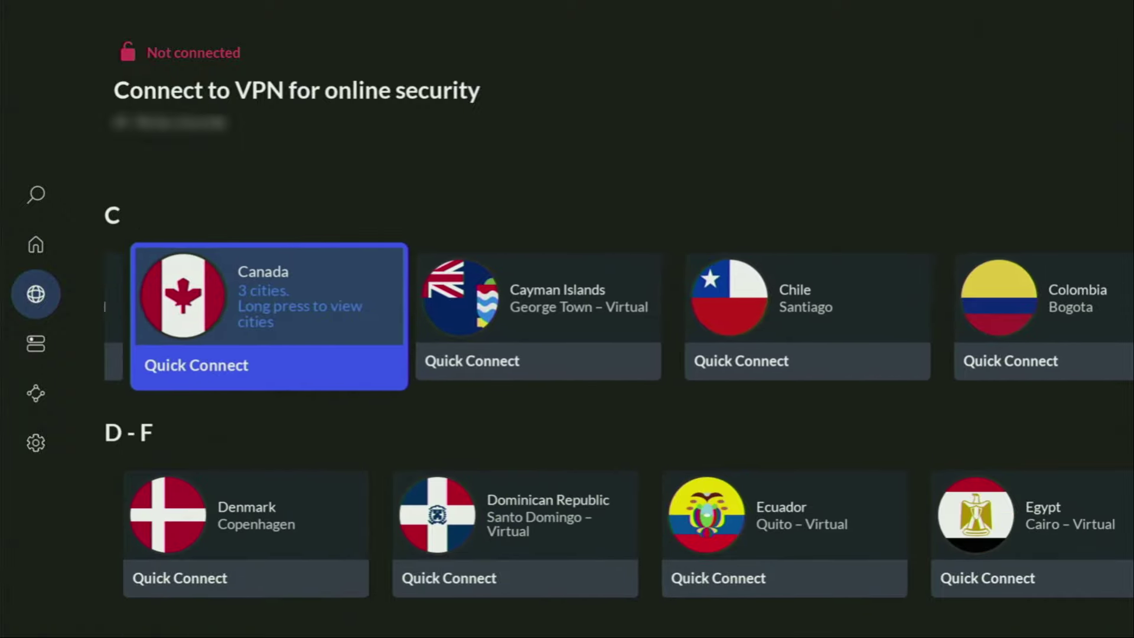
{"action": "key", "text": "Right"}
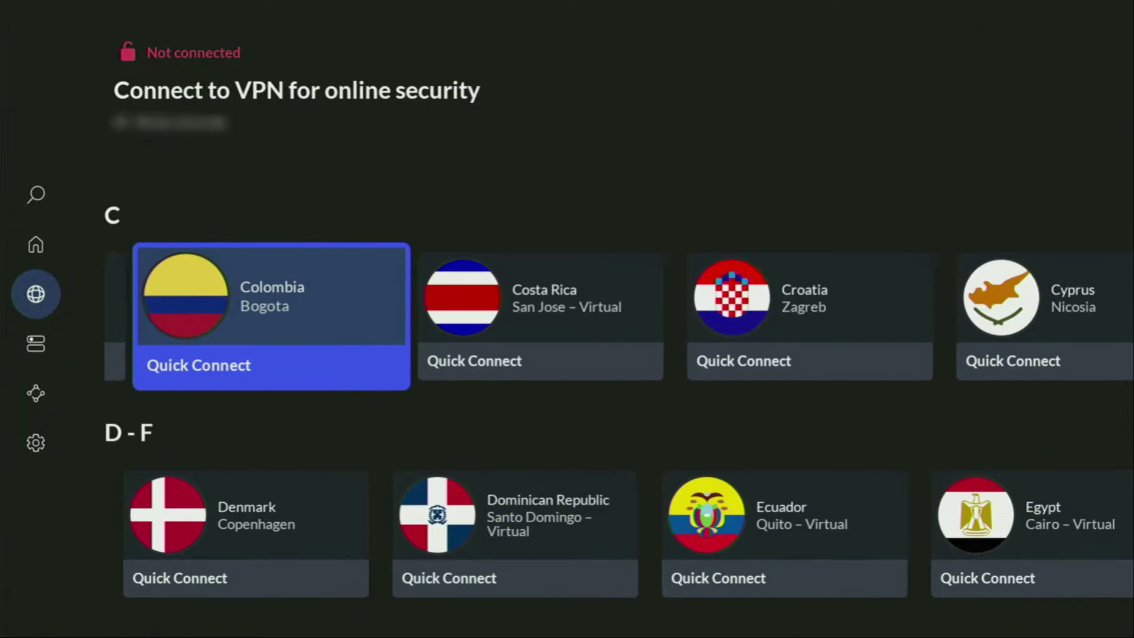
{"action": "key", "text": "Right"}
{"action": "key", "text": "Right"}
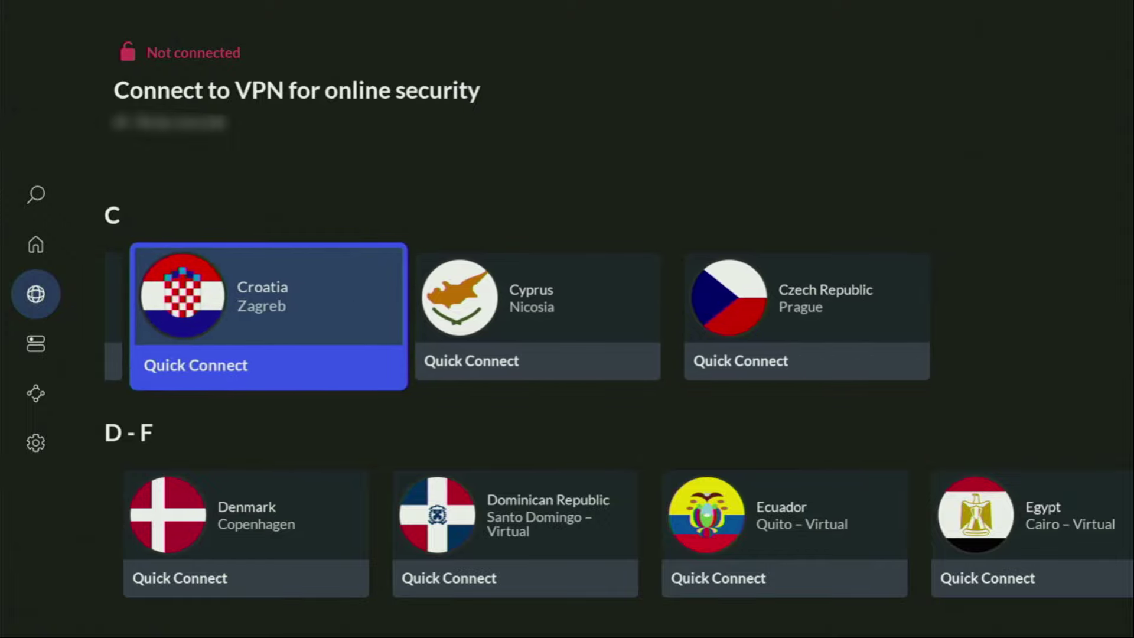
{"action": "key", "text": "Right"}
{"action": "key", "text": "Down"}
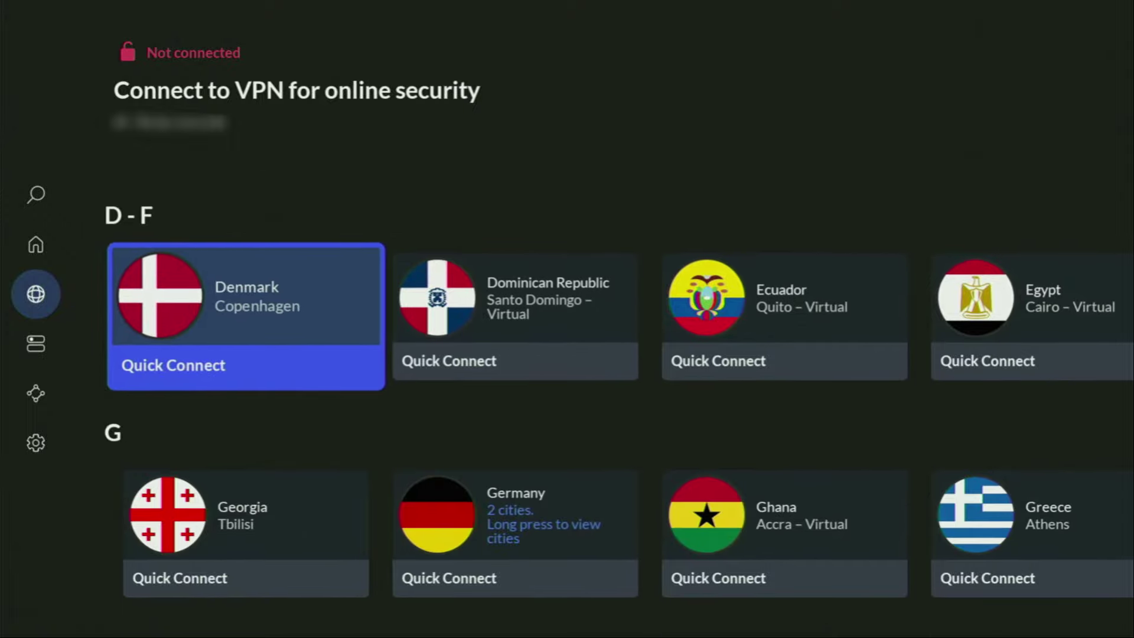
{"action": "key", "text": "Right"}
{"action": "key", "text": "Right"}
{"action": "key", "text": "Right"}
{"action": "key", "text": "Right"}
{"action": "key", "text": "Right"}
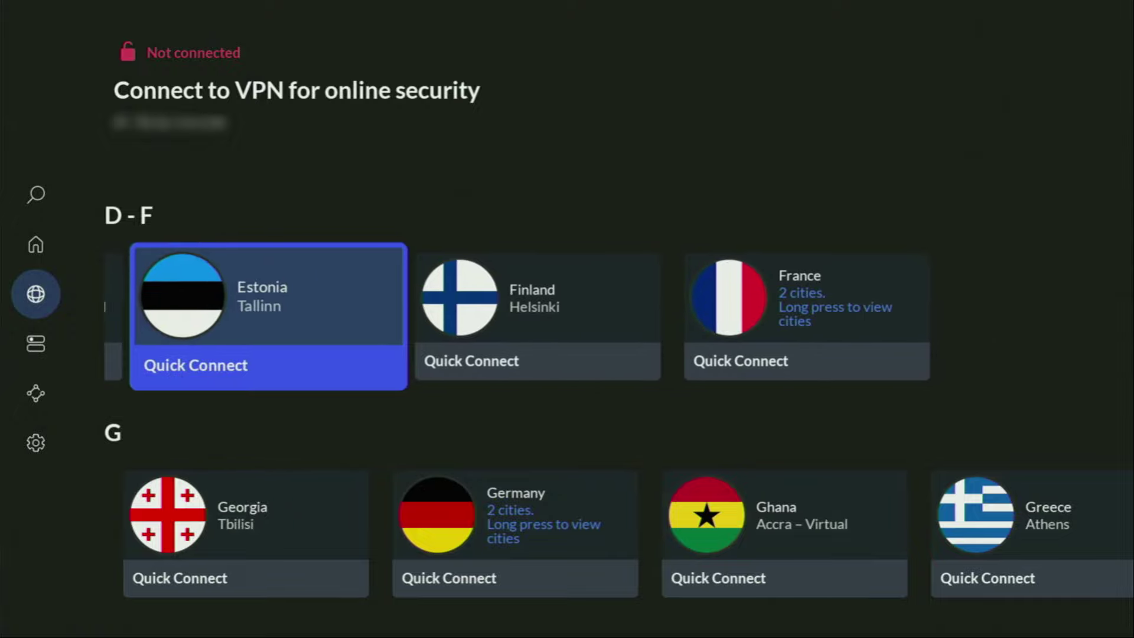
{"action": "key", "text": "Right"}
{"action": "key", "text": "Down"}
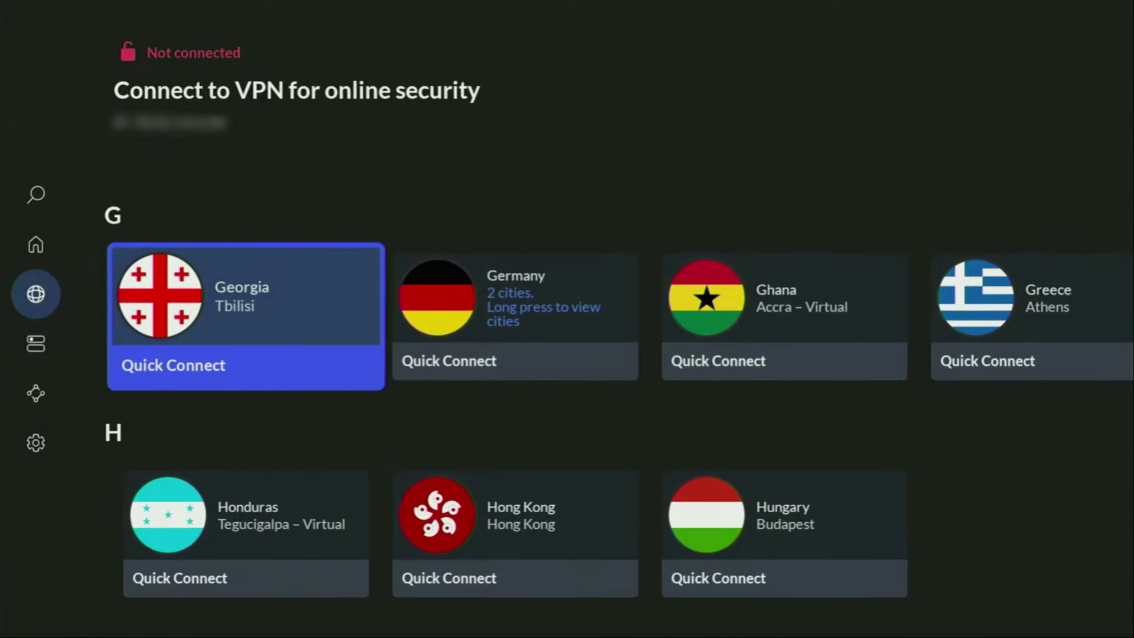
{"action": "key", "text": "Right"}
{"action": "key", "text": "Right"}
{"action": "key", "text": "Right"}
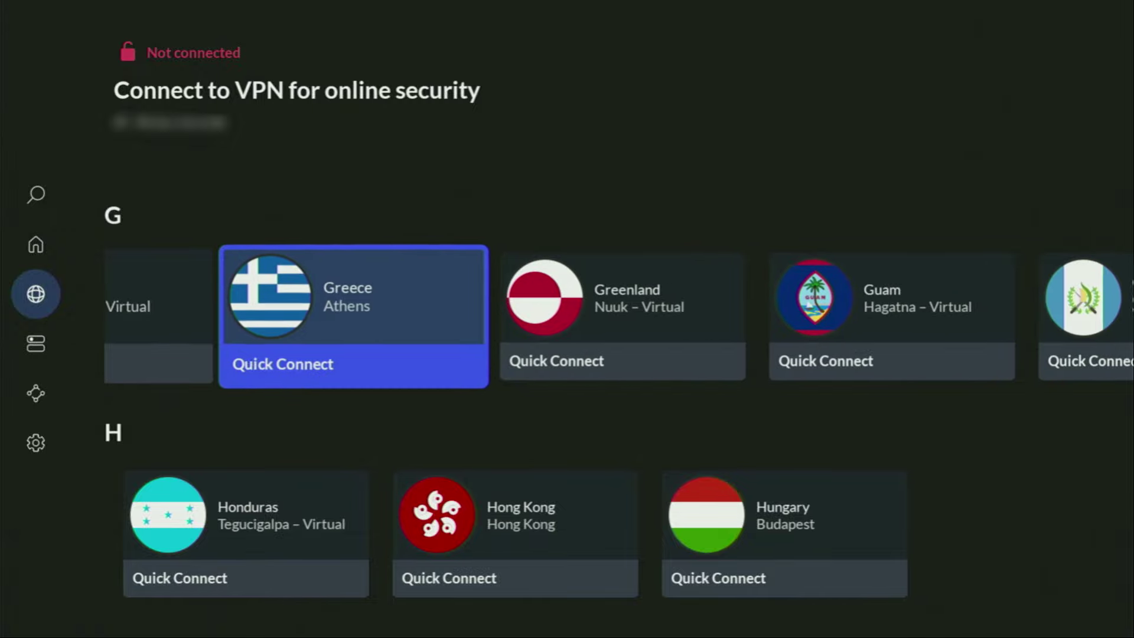
{"action": "key", "text": "Right"}
{"action": "key", "text": "Right"}
{"action": "key", "text": "Down"}
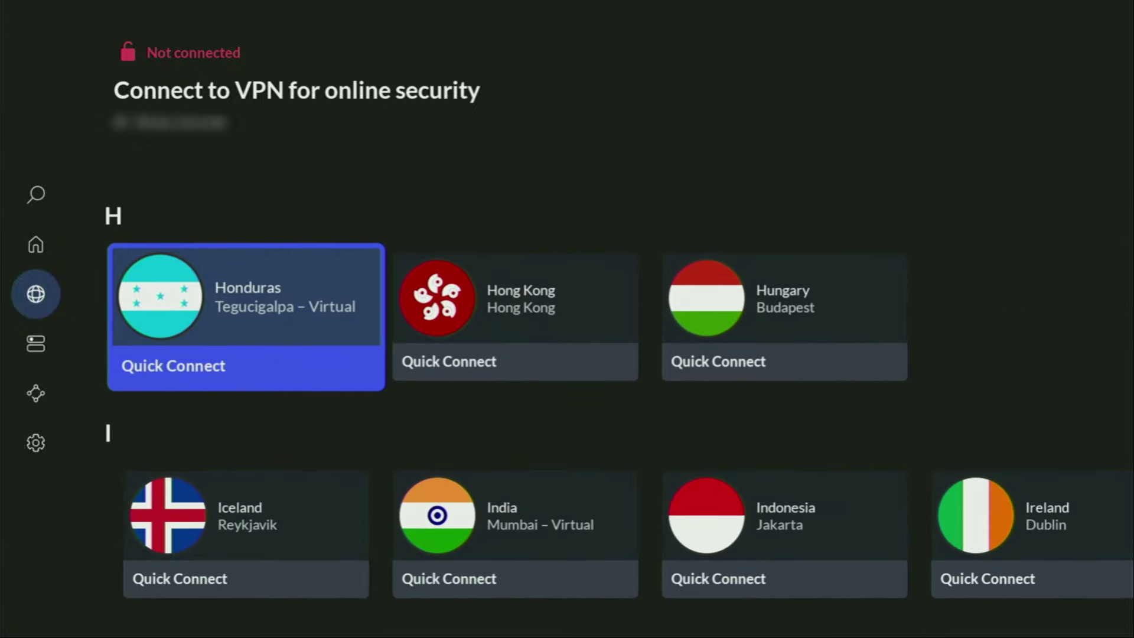
{"action": "key", "text": "Right"}
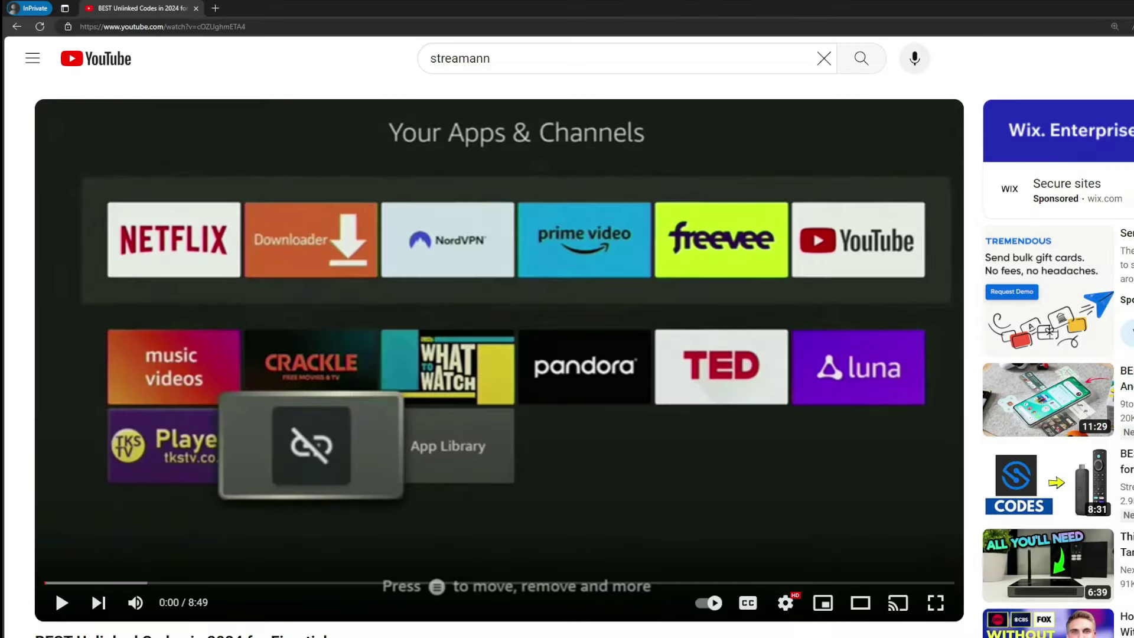
Expand the YouTube description, open the NordVPN offer, and select '3 months extra' in its headline.
{"action": "scroll", "coordinate": [373, 417], "scroll_direction": "down", "scroll_amount": 5}
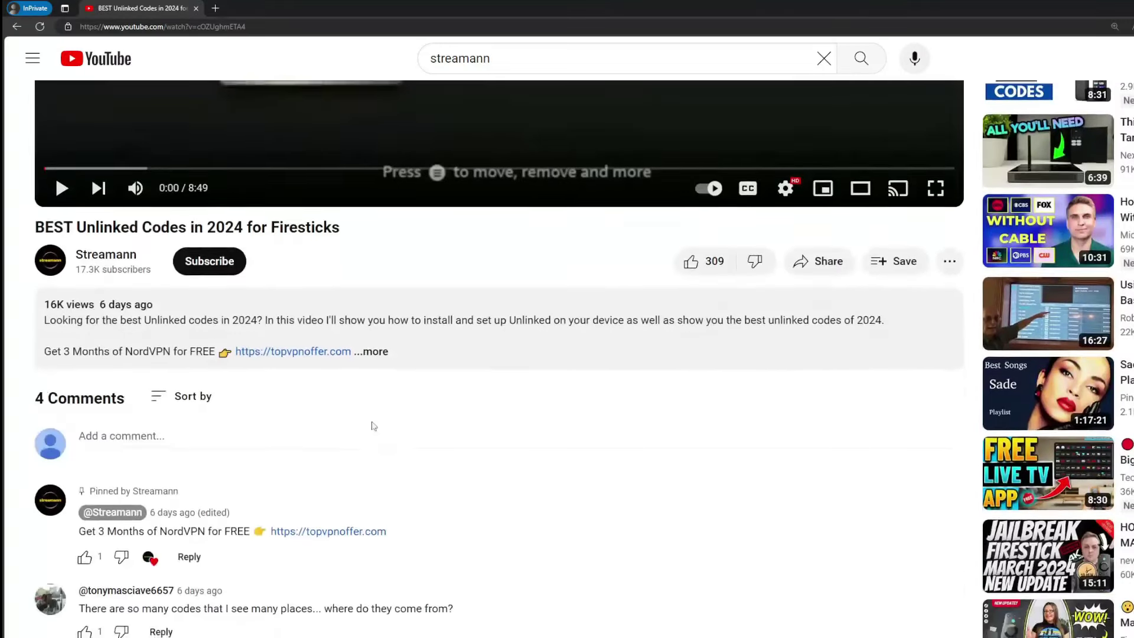
{"action": "left_click", "coordinate": [385, 363]}
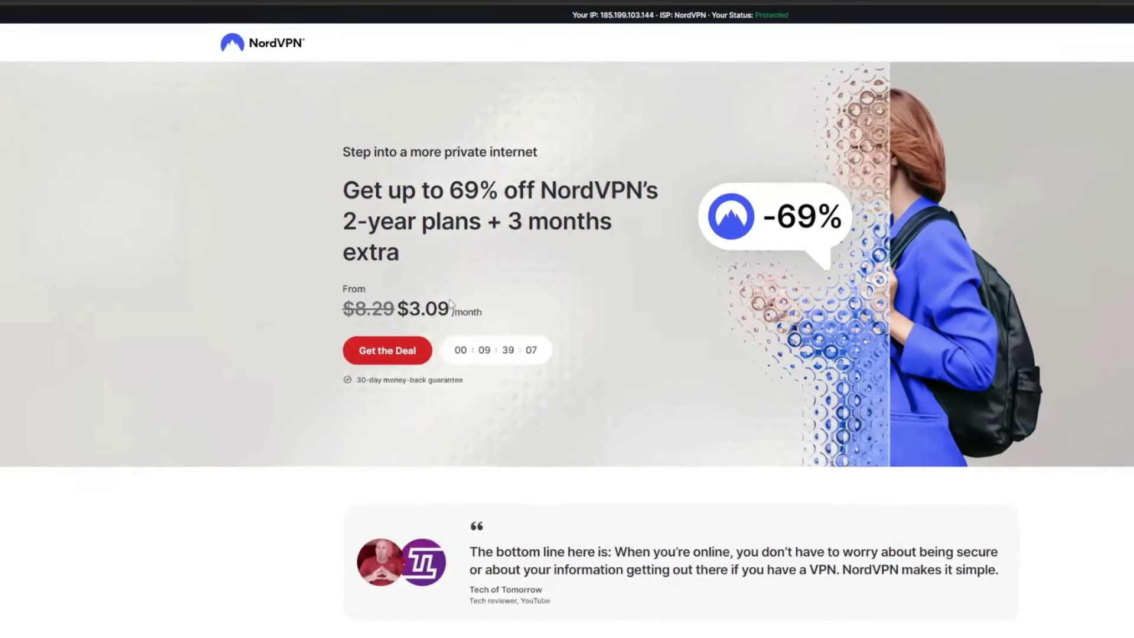
{"action": "left_click_drag", "start_coordinate": [508, 222], "coordinate": [630, 249]}
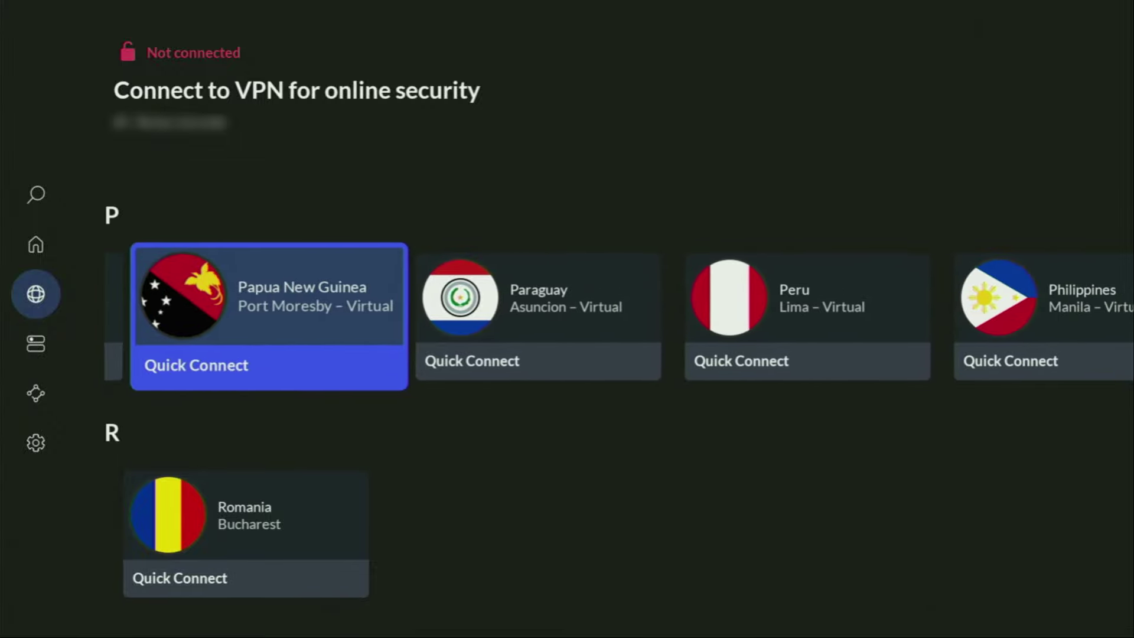
Step through the P countries to the Philippines, then return to the Fire TV home screen.
{"action": "key", "text": "Right"}
{"action": "key", "text": "Right"}
{"action": "key", "text": "Right"}
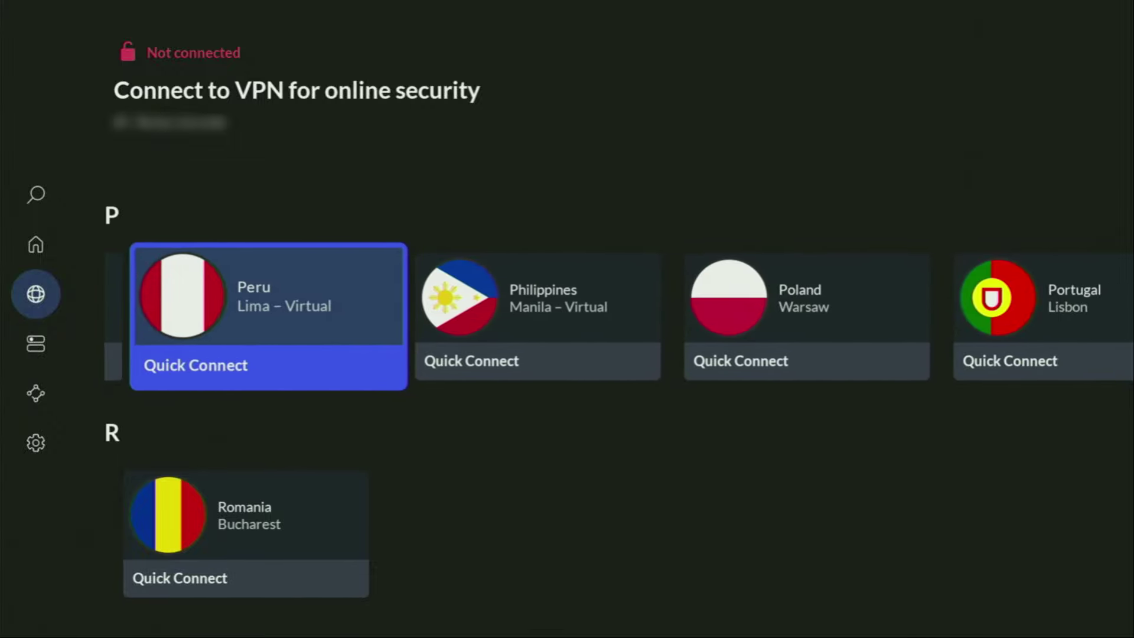
{"action": "key", "text": "Right"}
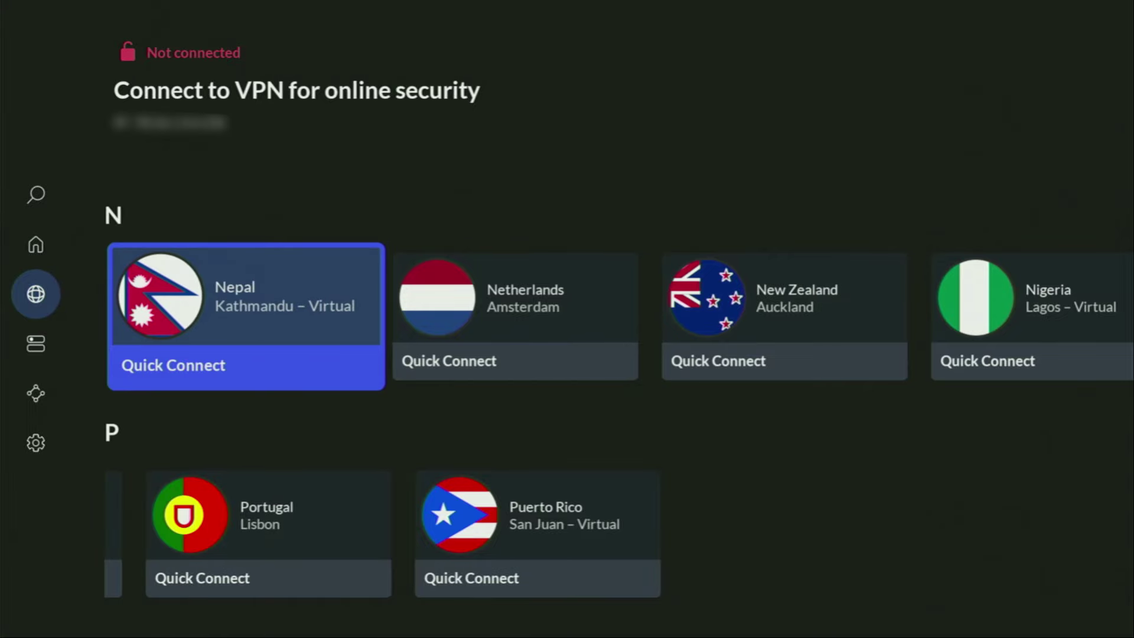
{"action": "key", "text": "Home"}
{"action": "key", "text": "Right"}
{"action": "key", "text": "Right"}
{"action": "key", "text": "Right"}
{"action": "key", "text": "Right"}
{"action": "key", "text": "Right"}
{"action": "key", "text": "Right"}
Launch Downloader and bring up the on-screen keyboard for its URL field.
{"action": "key", "text": "Return"}
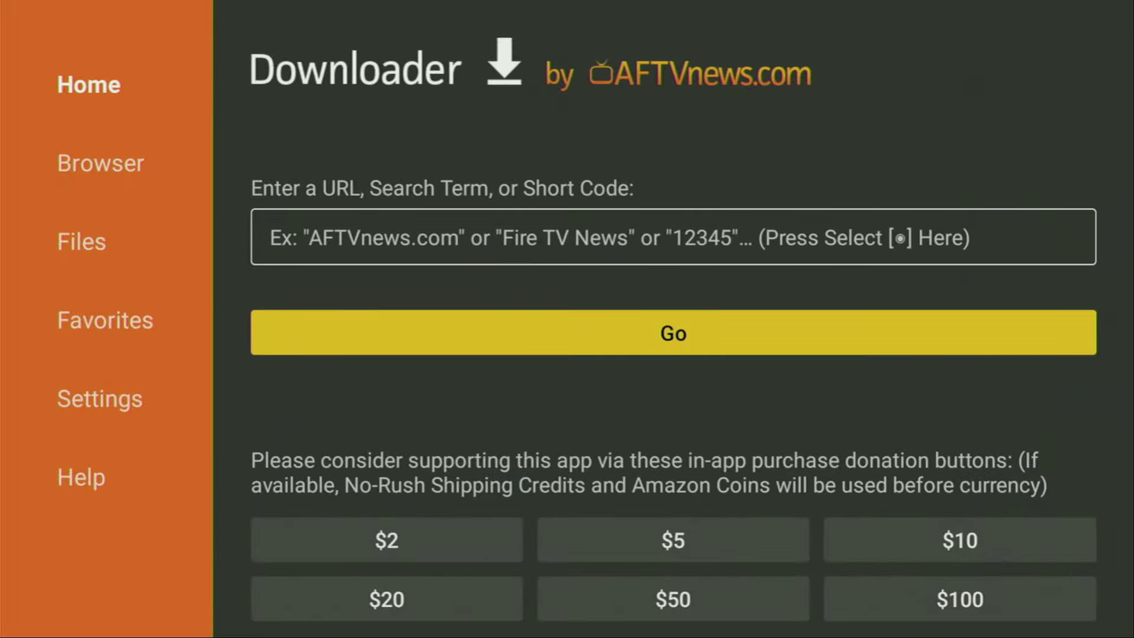
{"action": "key", "text": "Left"}
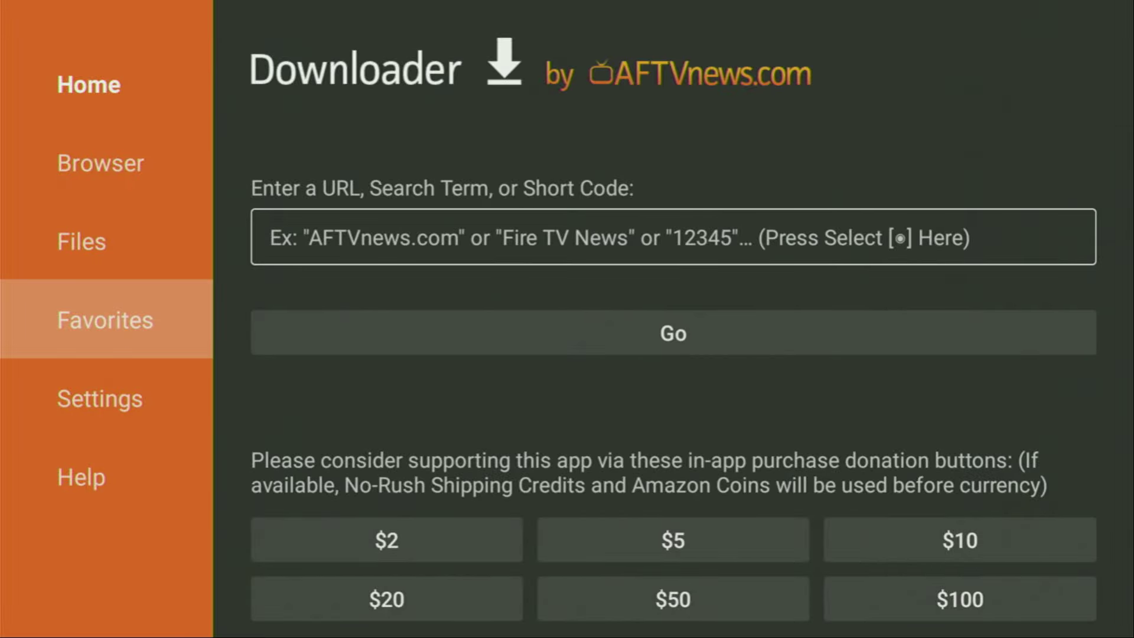
{"action": "key", "text": "Up"}
{"action": "key", "text": "Up"}
{"action": "key", "text": "Up"}
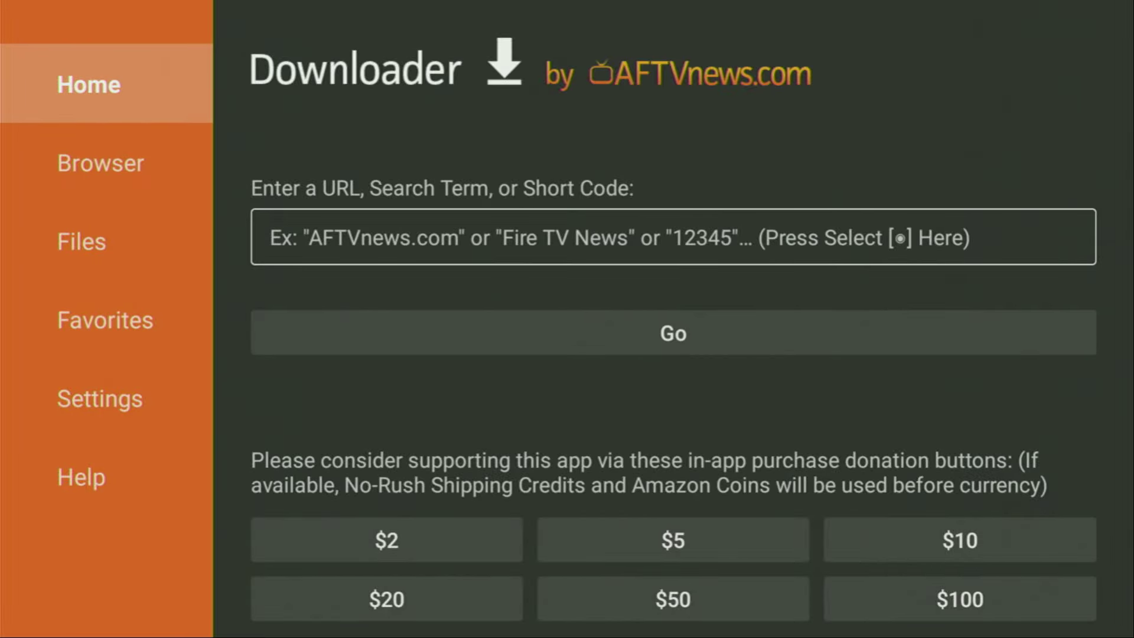
{"action": "key", "text": "Down"}
{"action": "key", "text": "Up"}
{"action": "key", "text": "Down"}
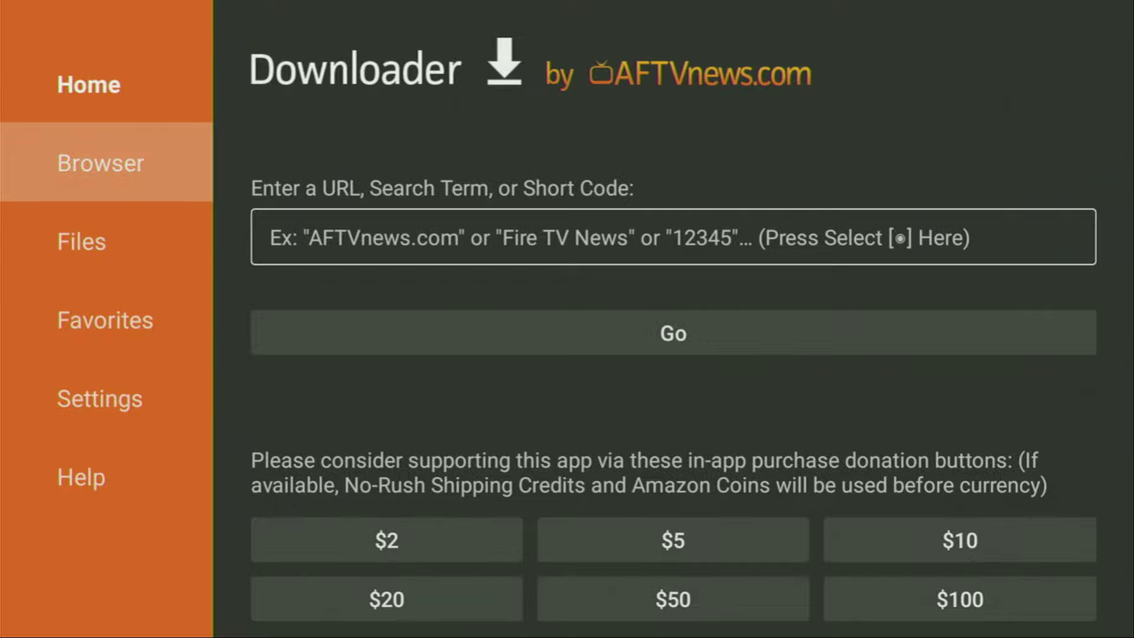
{"action": "key", "text": "Up"}
{"action": "key", "text": "Right"}
{"action": "key", "text": "Return"}
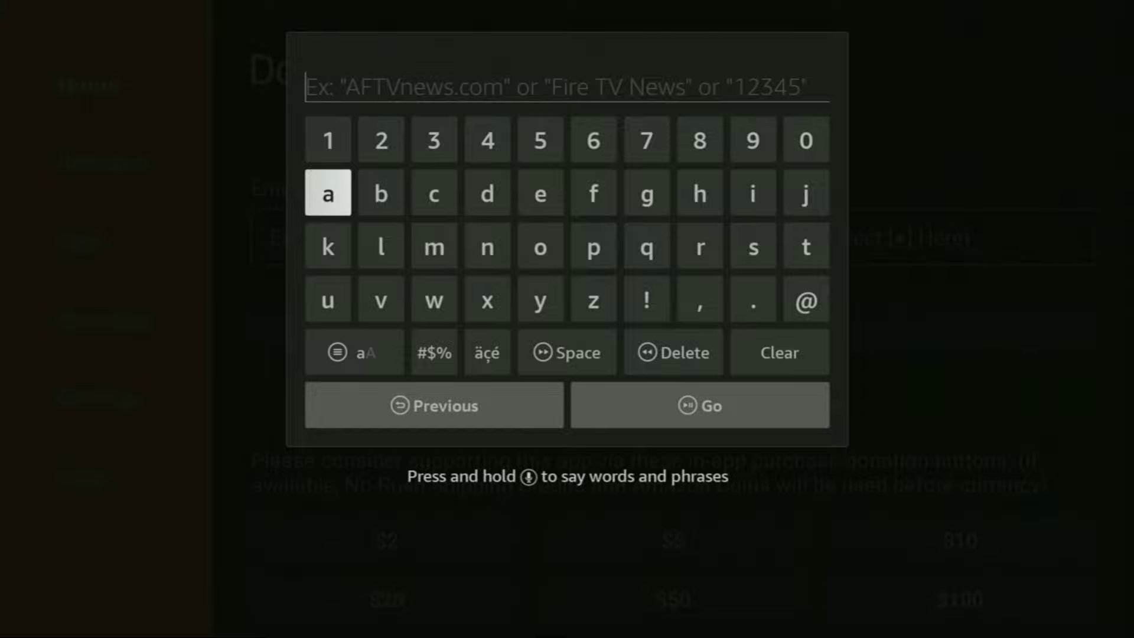
Type 'applinked' on the on-screen keyboard.
{"action": "key", "text": "Return"}
{"action": "key", "text": "Down"}
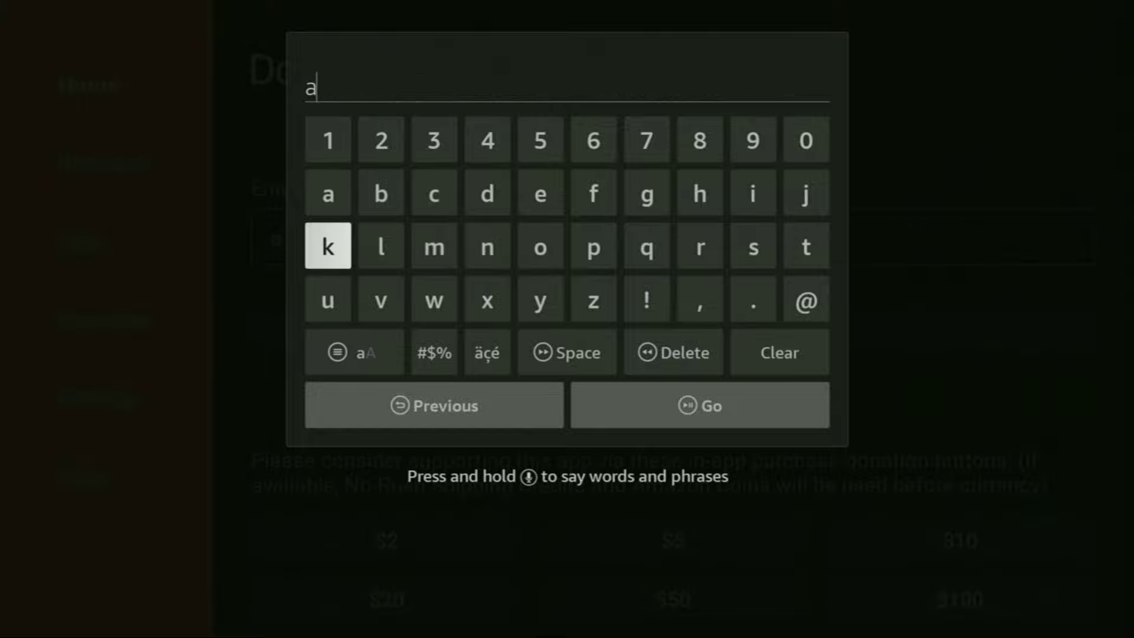
{"action": "key", "text": "Right"}
{"action": "key", "text": "Right"}
{"action": "key", "text": "Right"}
{"action": "key", "text": "Right"}
{"action": "key", "text": "Right"}
{"action": "key", "text": "Return"}
{"action": "key", "text": "Return"}
{"action": "key", "text": "Left"}
{"action": "key", "text": "Left"}
{"action": "key", "text": "Left"}
{"action": "key", "text": "Left"}
{"action": "key", "text": "Return"}
{"action": "key", "text": "Up"}
{"action": "key", "text": "Right"}
{"action": "key", "text": "Right"}
{"action": "key", "text": "Right"}
{"action": "key", "text": "Right"}
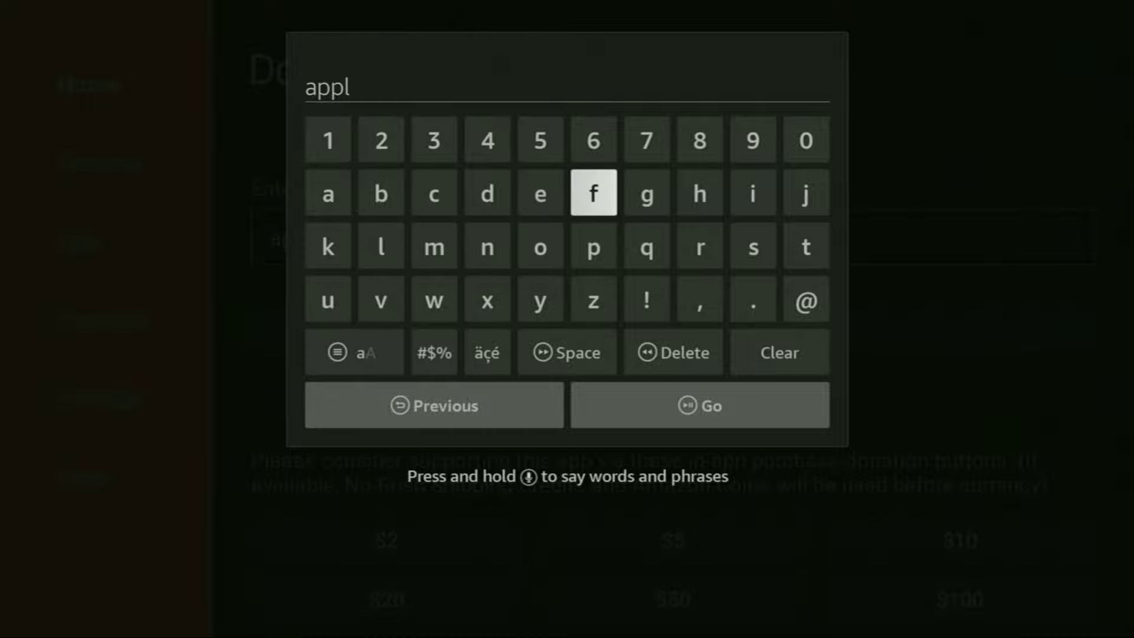
{"action": "key", "text": "Right"}
{"action": "key", "text": "Right"}
{"action": "key", "text": "Right"}
{"action": "key", "text": "Return"}
{"action": "key", "text": "Down"}
{"action": "key", "text": "Left"}
{"action": "key", "text": "Left"}
{"action": "key", "text": "Left"}
{"action": "key", "text": "Left"}
{"action": "key", "text": "Left"}
{"action": "key", "text": "Return"}
{"action": "key", "text": "Left"}
{"action": "key", "text": "Left"}
{"action": "key", "text": "Left"}
{"action": "key", "text": "Return"}
{"action": "key", "text": "Up"}
{"action": "key", "text": "Right"}
{"action": "key", "text": "Right"}
{"action": "key", "text": "Right"}
{"action": "key", "text": "Right"}
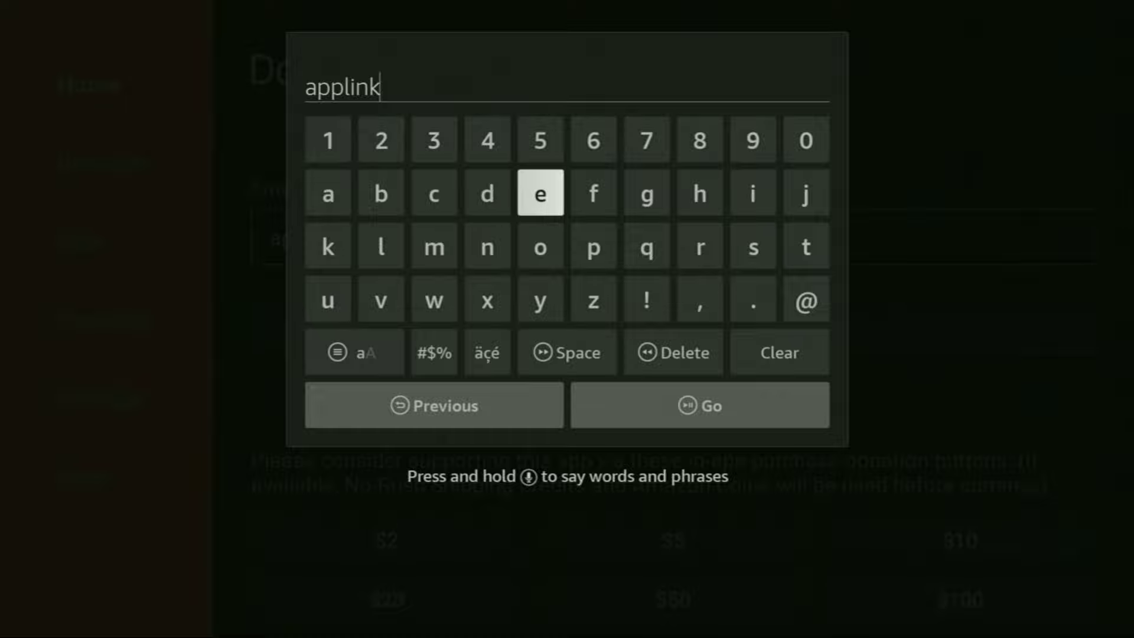
{"action": "key", "text": "Return"}
{"action": "key", "text": "Left"}
Complete the address as applinked.store and submit it with Go.
{"action": "key", "text": "Return"}
{"action": "key", "text": "Down"}
{"action": "key", "text": "Down"}
{"action": "key", "text": "Right"}
{"action": "key", "text": "Right"}
{"action": "key", "text": "Right"}
{"action": "key", "text": "Right"}
{"action": "key", "text": "Right"}
{"action": "key", "text": "Return"}
{"action": "key", "text": "Up"}
{"action": "key", "text": "Return"}
{"action": "key", "text": "Right"}
{"action": "key", "text": "Return"}
{"action": "key", "text": "Left"}
{"action": "key", "text": "Left"}
{"action": "key", "text": "Left"}
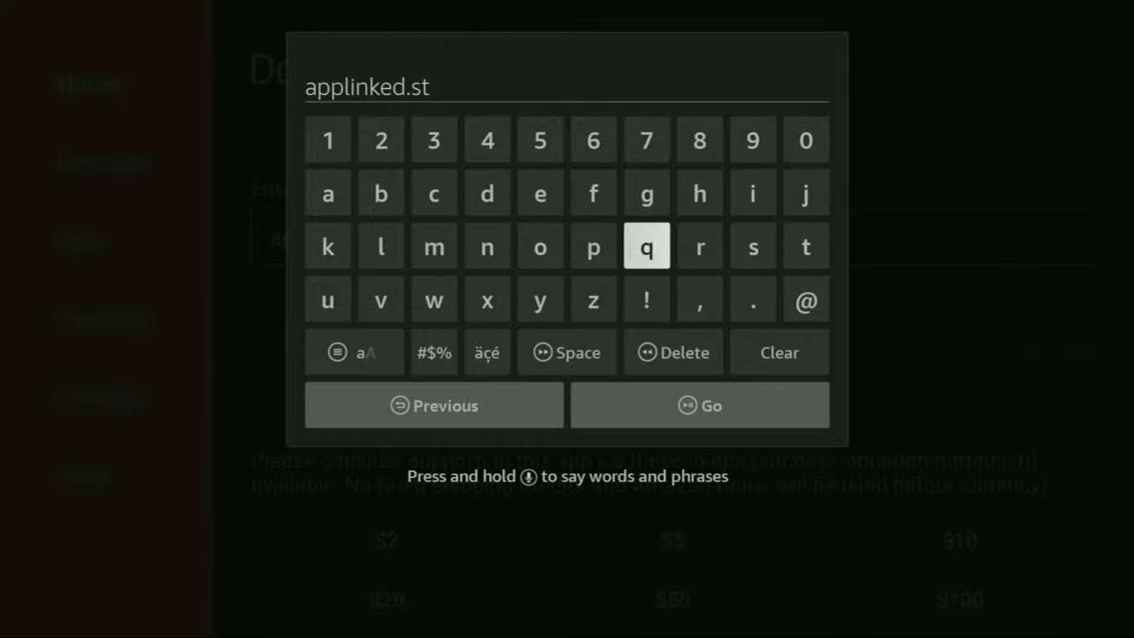
{"action": "key", "text": "Left"}
{"action": "key", "text": "Left"}
{"action": "key", "text": "Return"}
{"action": "key", "text": "Right"}
{"action": "key", "text": "Right"}
{"action": "key", "text": "Right"}
{"action": "key", "text": "Return"}
{"action": "key", "text": "Left"}
{"action": "key", "text": "Left"}
{"action": "key", "text": "Left"}
{"action": "key", "text": "Up"}
{"action": "key", "text": "Return"}
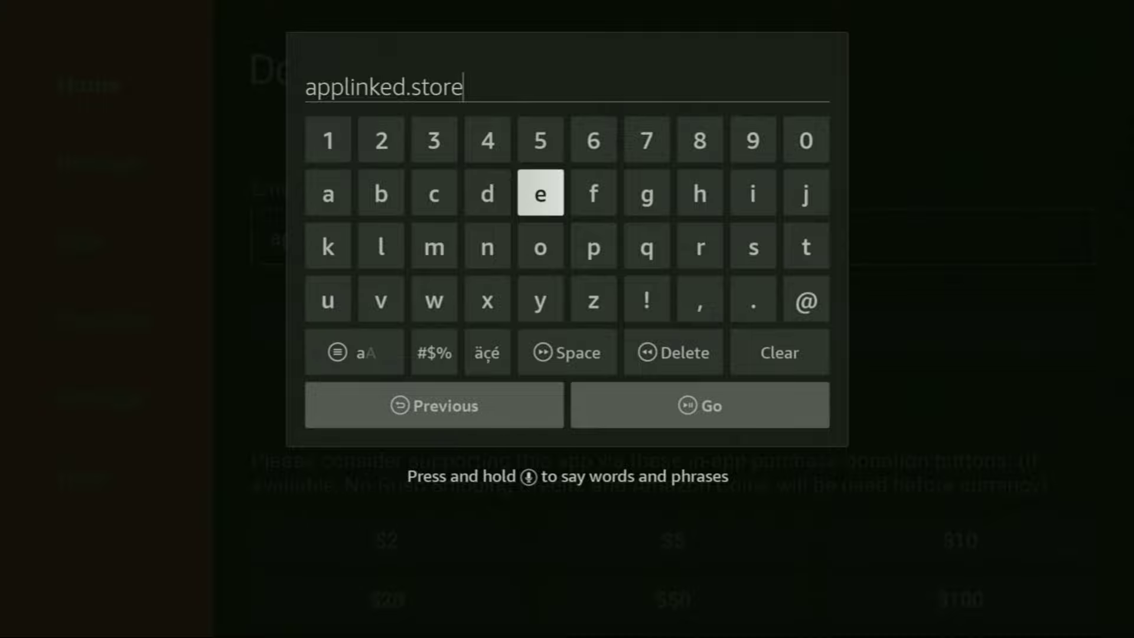
{"action": "key", "text": "Down"}
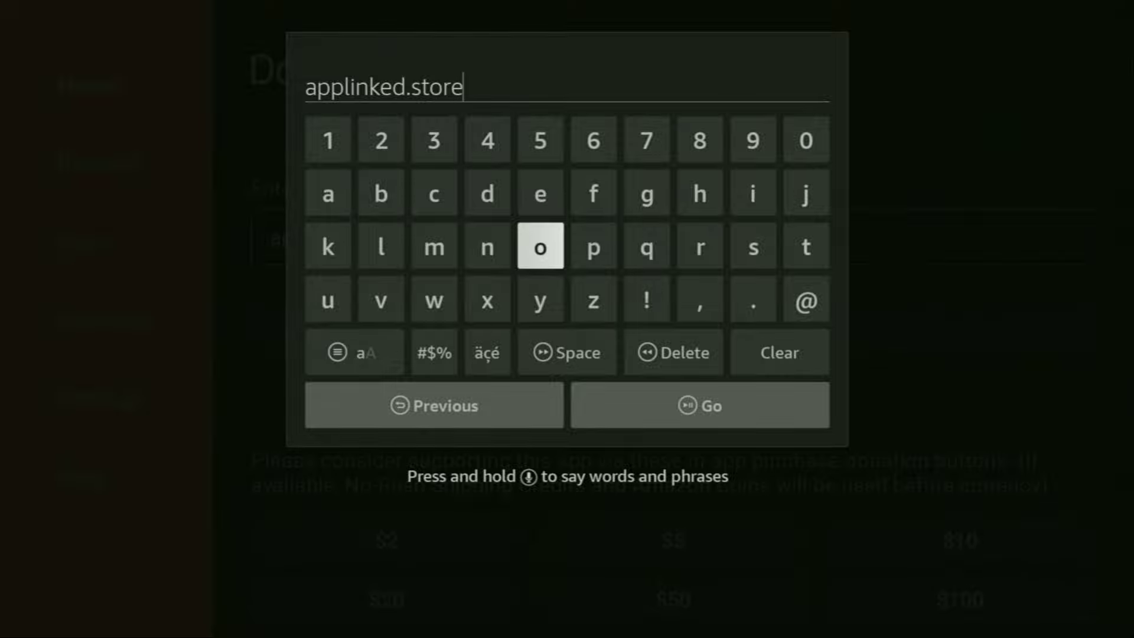
{"action": "key", "text": "Down"}
{"action": "key", "text": "Down"}
{"action": "key", "text": "Down"}
{"action": "key", "text": "Right"}
{"action": "key", "text": "Return"}
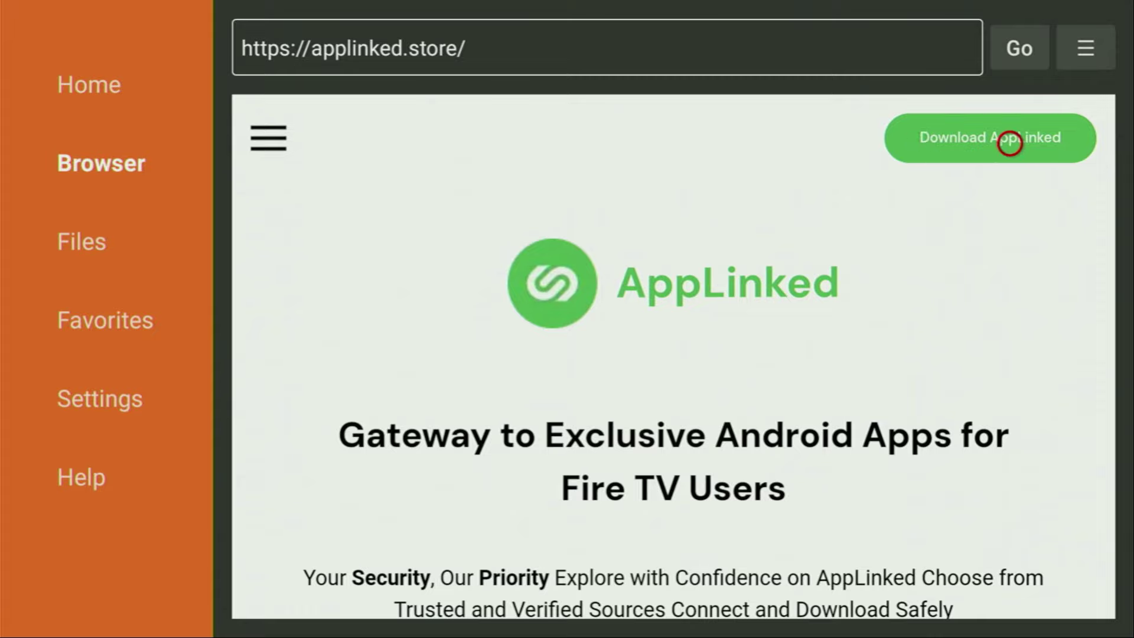
Download the AppLinked installer APK, then delete the downloaded file.
{"action": "left_click", "coordinate": [949, 143]}
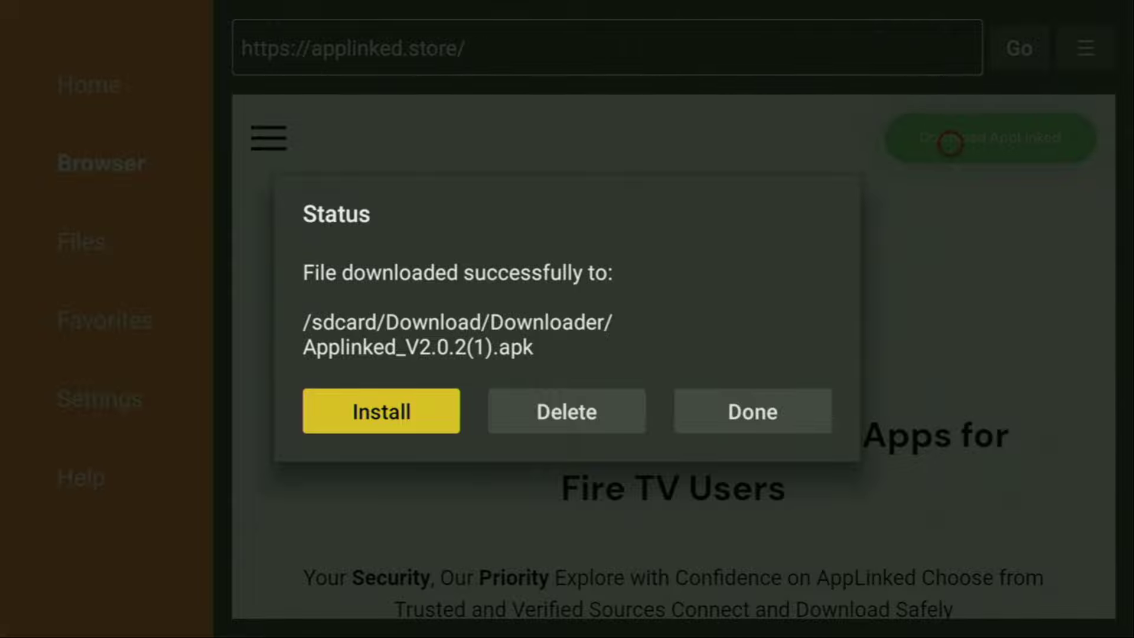
{"action": "key", "text": "Right"}
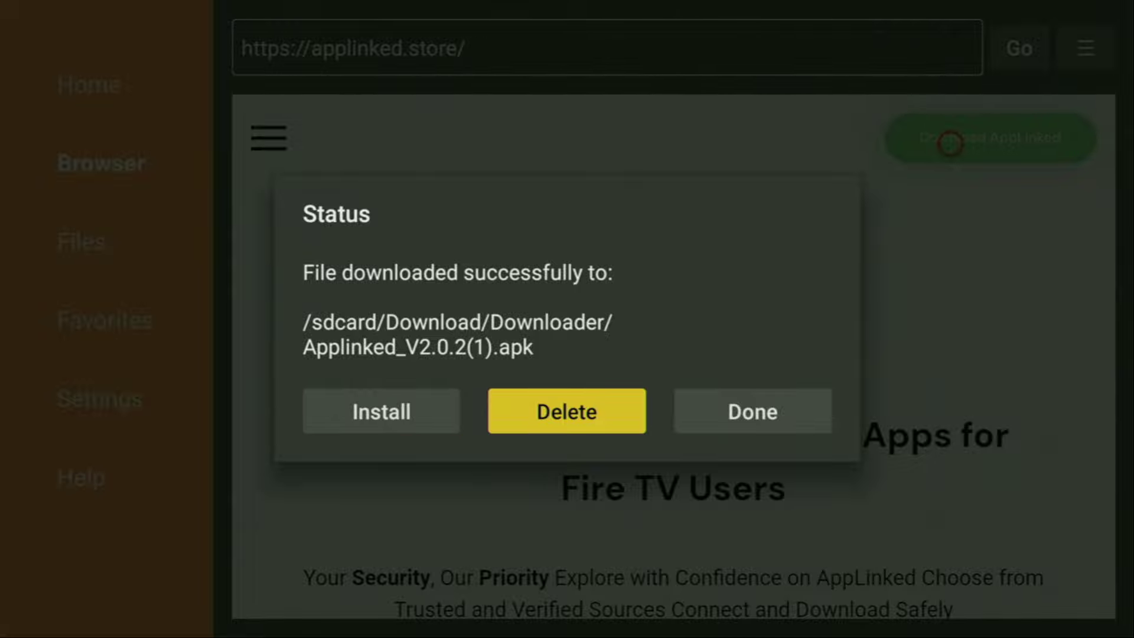
{"action": "key", "text": "Return"}
{"action": "key", "text": "Return"}
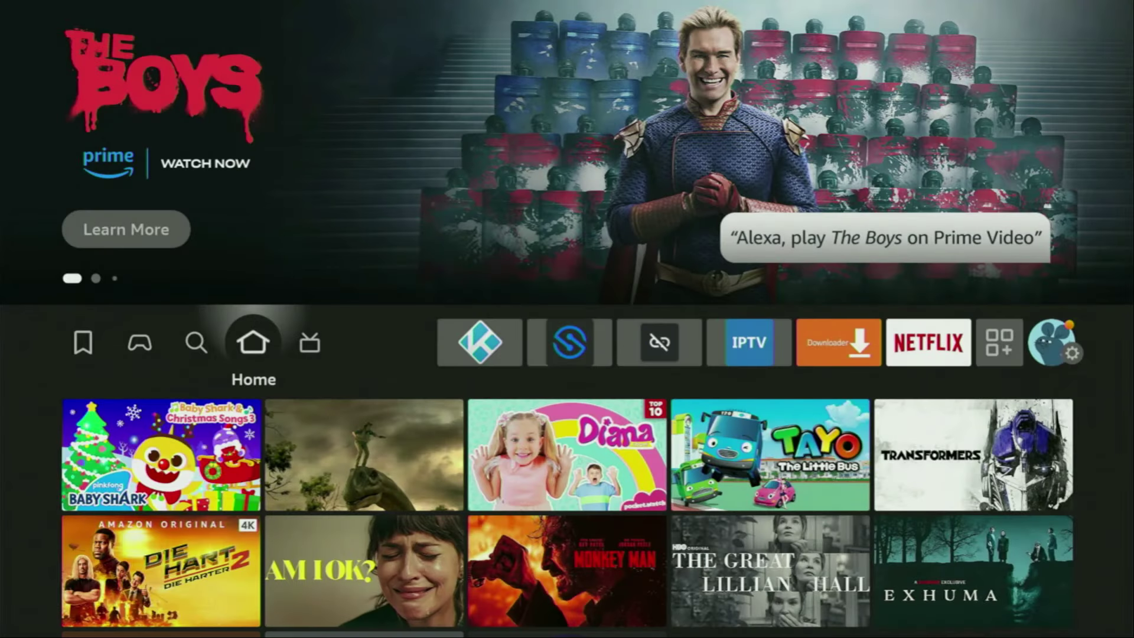
Open Your Apps & Channels and move AppLinked to the front using the Menu option.
{"action": "key", "text": "Right"}
{"action": "key", "text": "Right"}
{"action": "key", "text": "Right"}
{"action": "key", "text": "Right"}
{"action": "key", "text": "Right"}
{"action": "key", "text": "Right"}
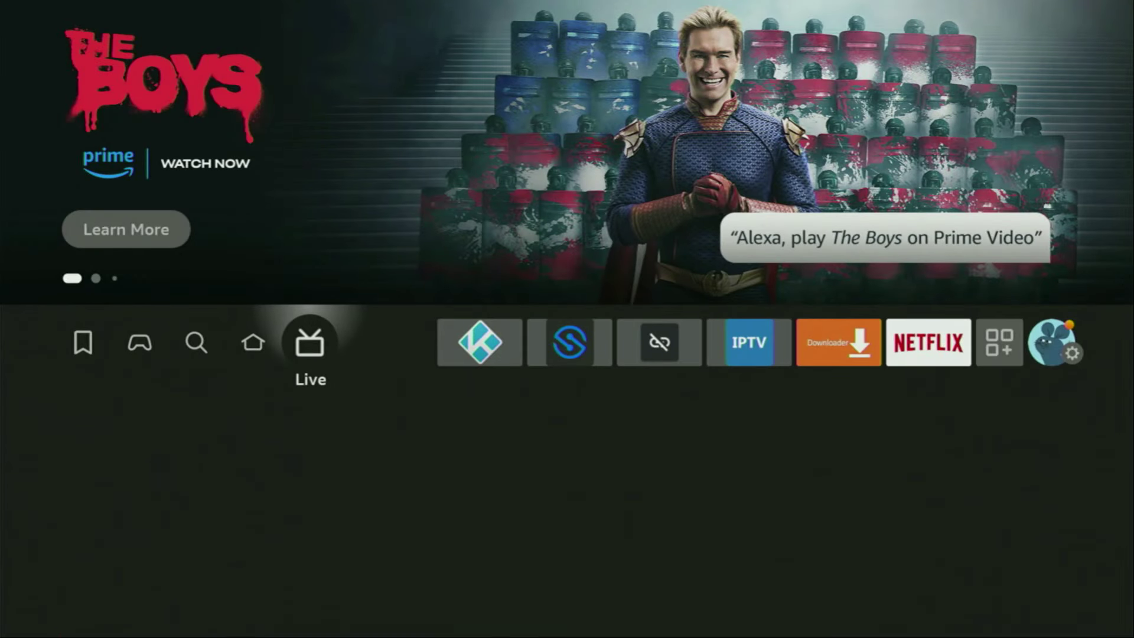
{"action": "key", "text": "Right"}
{"action": "key", "text": "Right"}
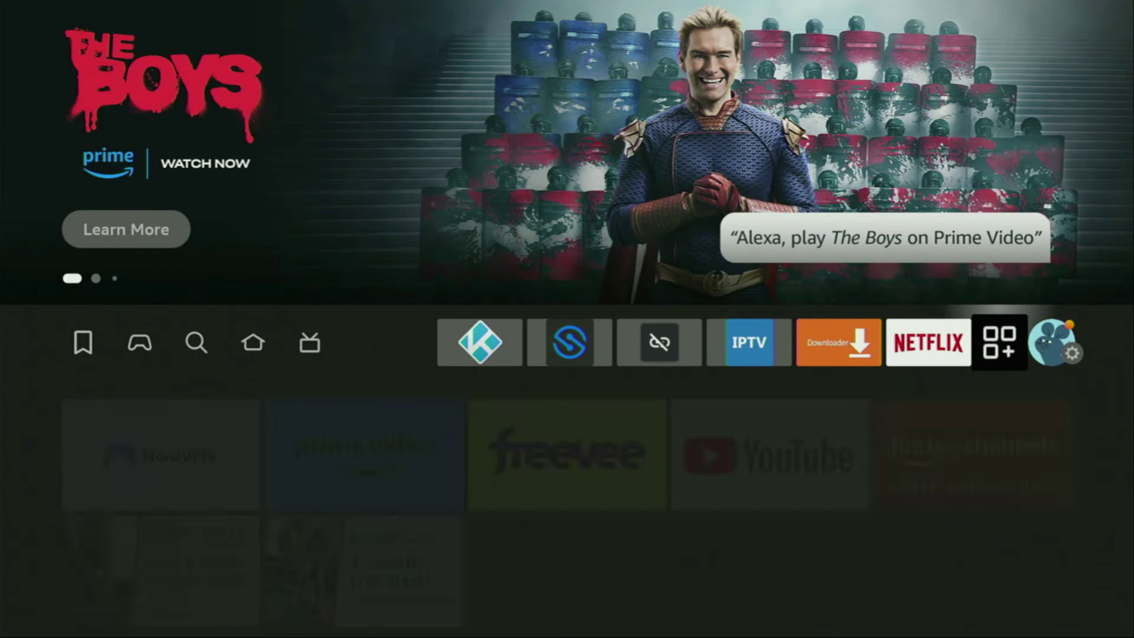
{"action": "key", "text": "Return"}
{"action": "key", "text": "Down"}
{"action": "key", "text": "Down"}
{"action": "key", "text": "Down"}
{"action": "key", "text": "Down"}
{"action": "key", "text": "Down"}
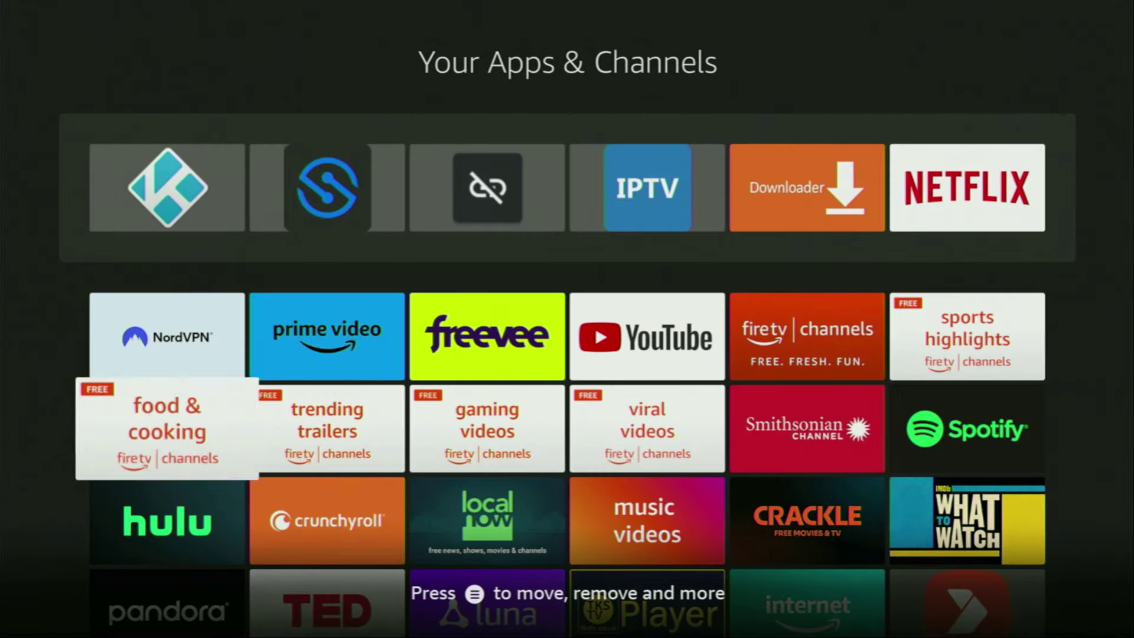
{"action": "key", "text": "Right"}
{"action": "key", "text": "Right"}
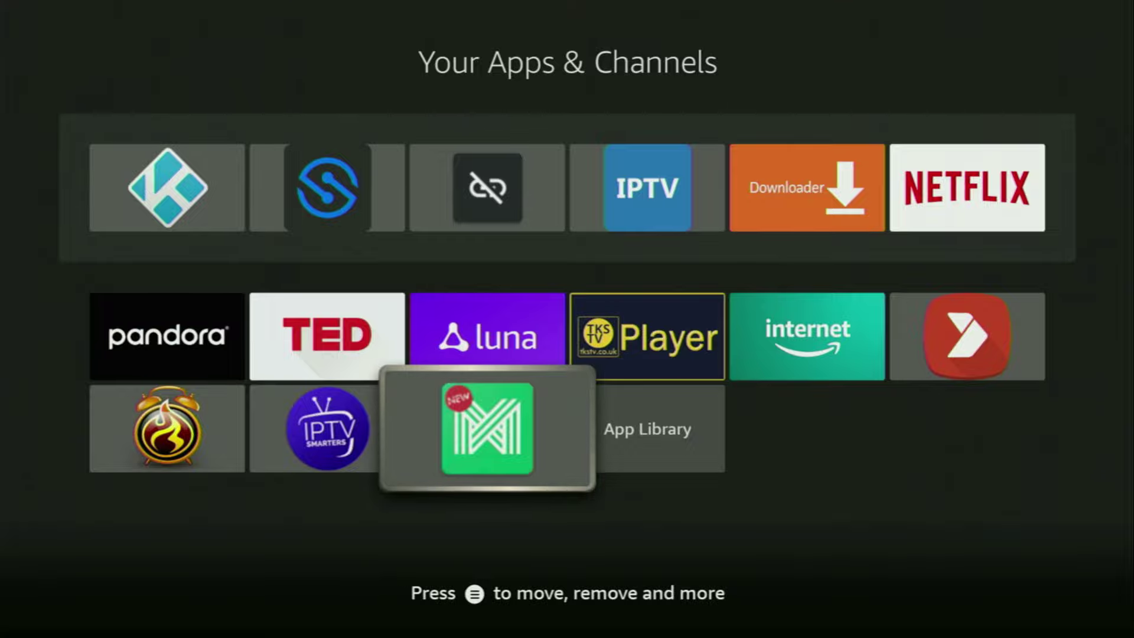
{"action": "key", "text": "Menu"}
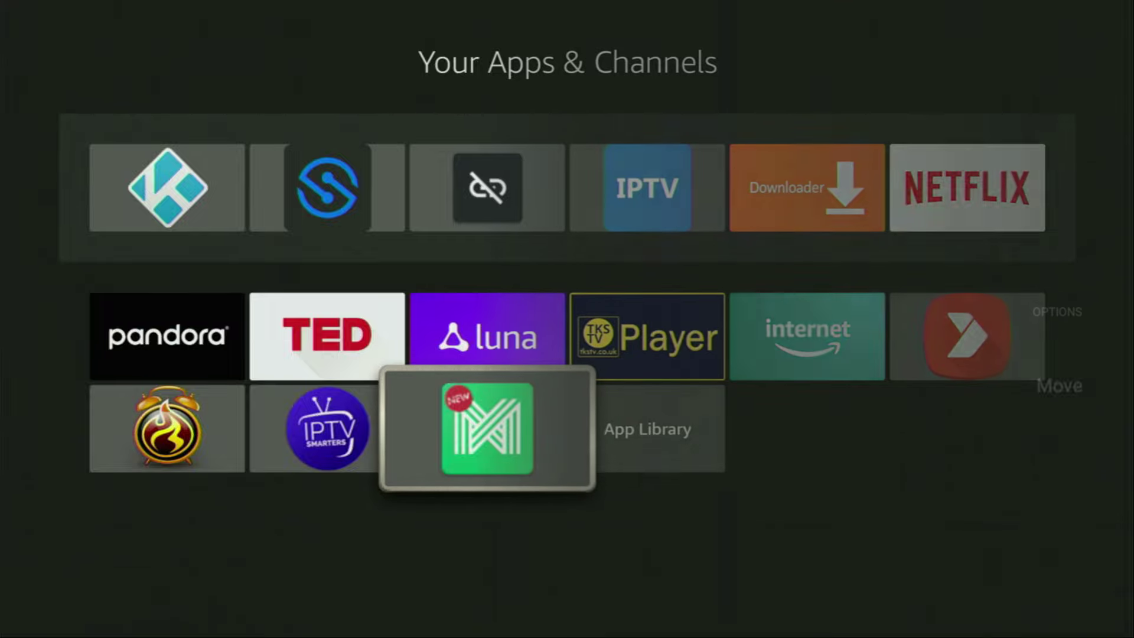
{"action": "key", "text": "Down"}
{"action": "key", "text": "Return"}
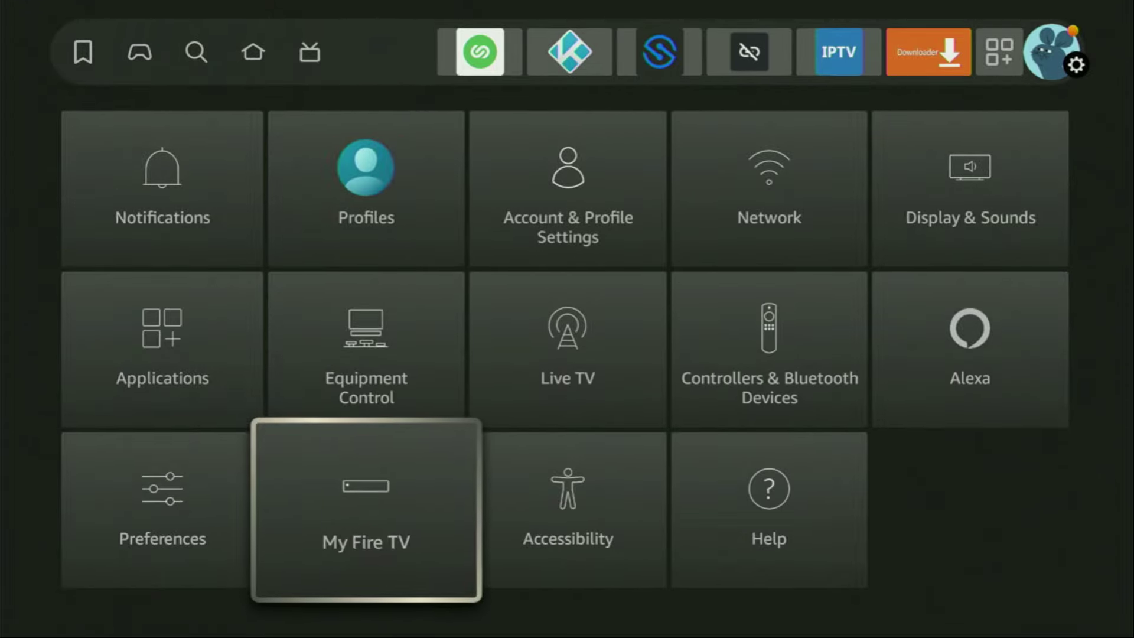
Allow AppLinked to install unknown apps under My Fire TV > Developer options, then return Home.
{"action": "key", "text": "Return"}
{"action": "key", "text": "Return"}
{"action": "key", "text": "Down"}
{"action": "key", "text": "Return"}
{"action": "key", "text": "Down"}
{"action": "key", "text": "Down"}
{"action": "key", "text": "Return"}
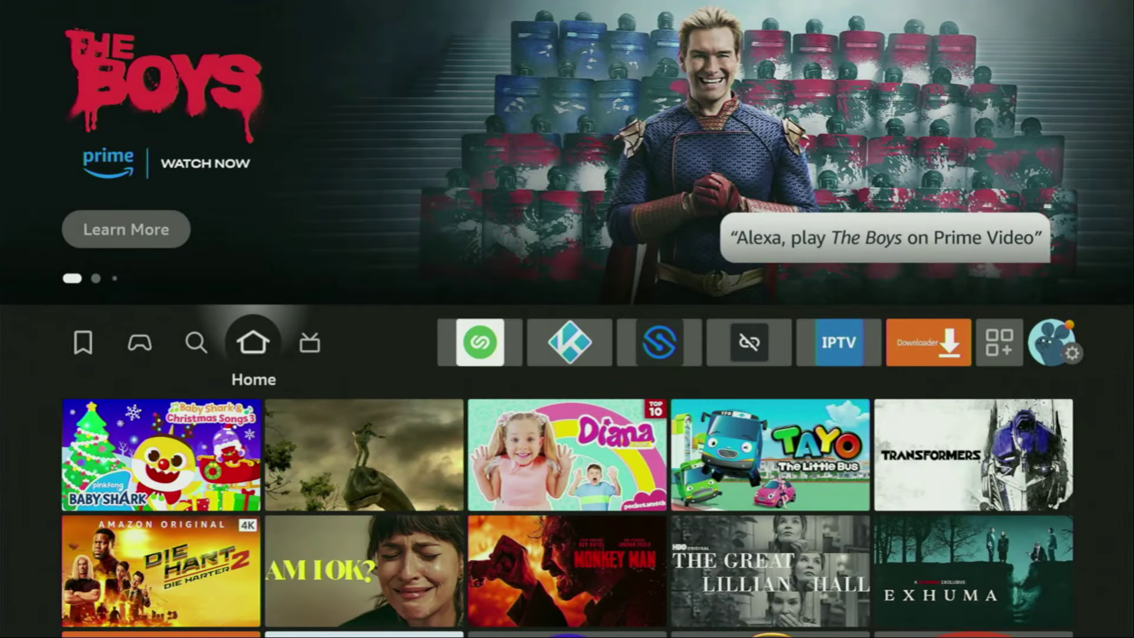
Launch AppLinked and open the Add A Store Code entry field.
{"action": "key", "text": "Right"}
{"action": "key", "text": "Right"}
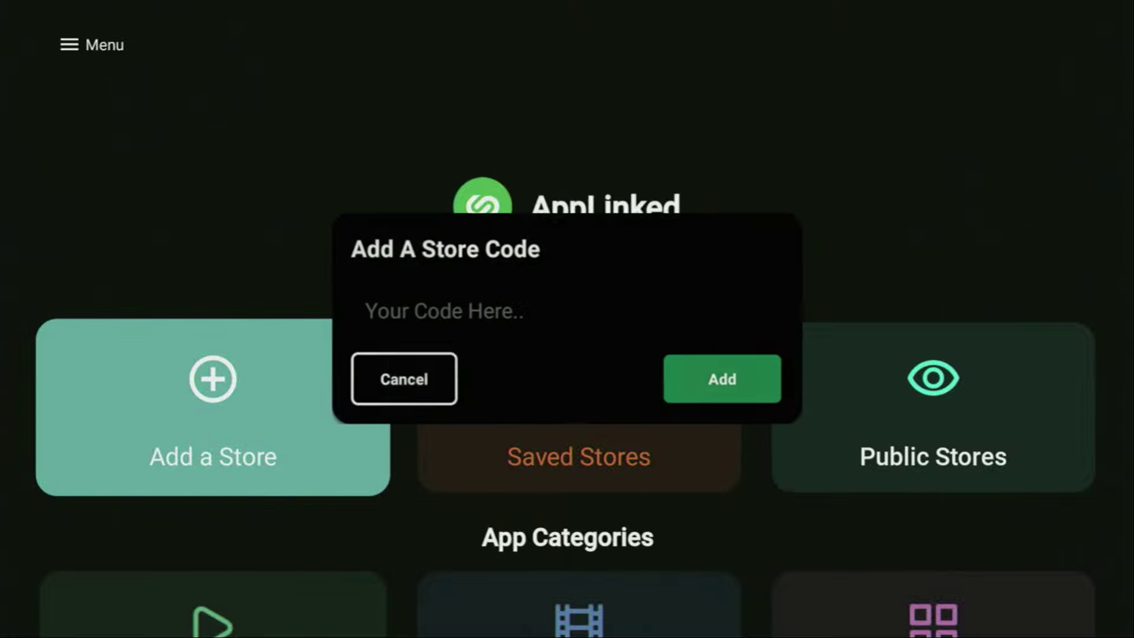
{"action": "key", "text": "Up"}
{"action": "key", "text": "Return"}
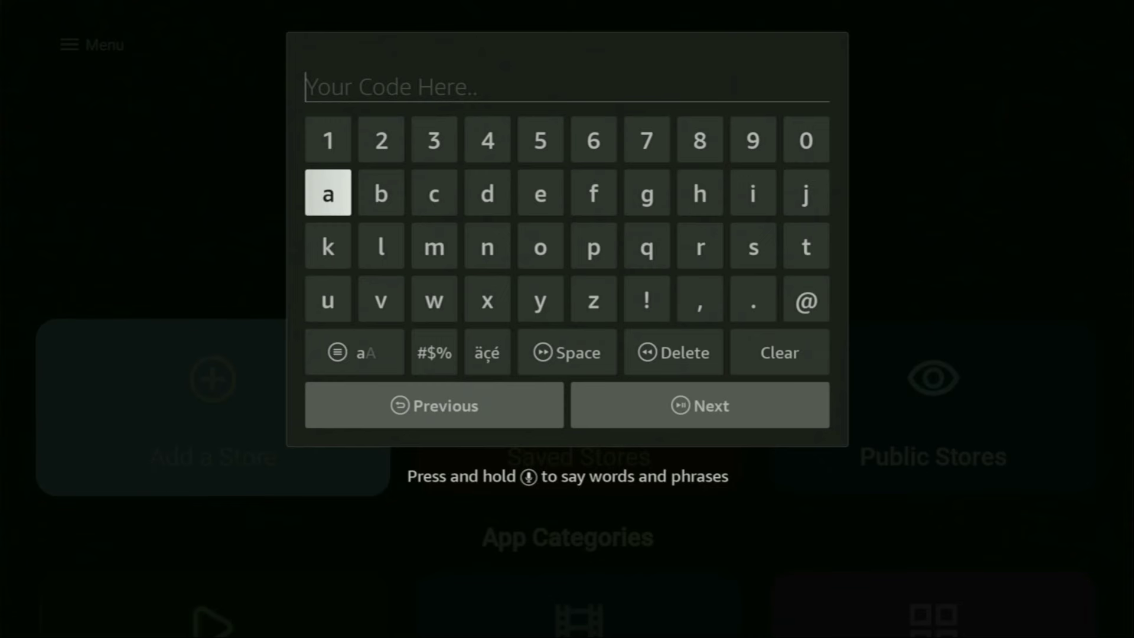
{"action": "key", "text": "Up"}
{"action": "key", "text": "Right"}
{"action": "key", "text": "Right"}
Enter store code 675168052 on the on-screen keyboard.
{"action": "key", "text": "Right"}
{"action": "key", "text": "Right"}
{"action": "key", "text": "Right"}
{"action": "key", "text": "Return"}
{"action": "key", "text": "Right"}
{"action": "key", "text": "Return"}
{"action": "key", "text": "Left"}
{"action": "key", "text": "Left"}
{"action": "key", "text": "Left"}
{"action": "key", "text": "Right"}
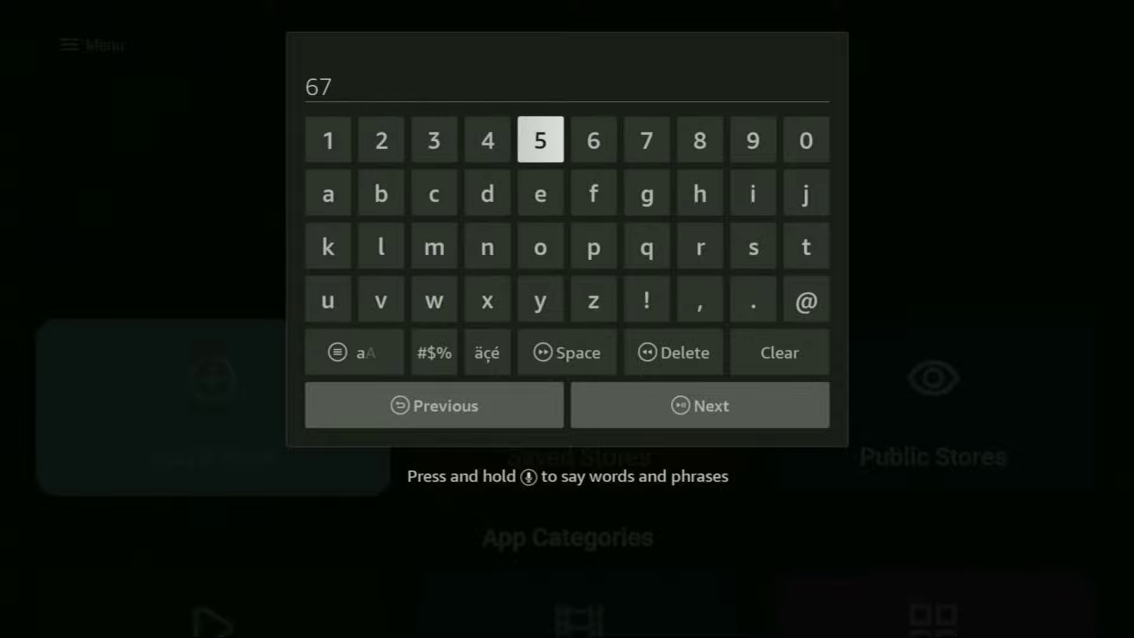
{"action": "key", "text": "Return"}
{"action": "key", "text": "Left"}
{"action": "key", "text": "Left"}
{"action": "key", "text": "Left"}
{"action": "key", "text": "Left"}
{"action": "key", "text": "Return"}
{"action": "key", "text": "Right"}
{"action": "key", "text": "Right"}
{"action": "key", "text": "Right"}
{"action": "key", "text": "Right"}
{"action": "key", "text": "Right"}
{"action": "key", "text": "Return"}
{"action": "key", "text": "Right"}
{"action": "key", "text": "Right"}
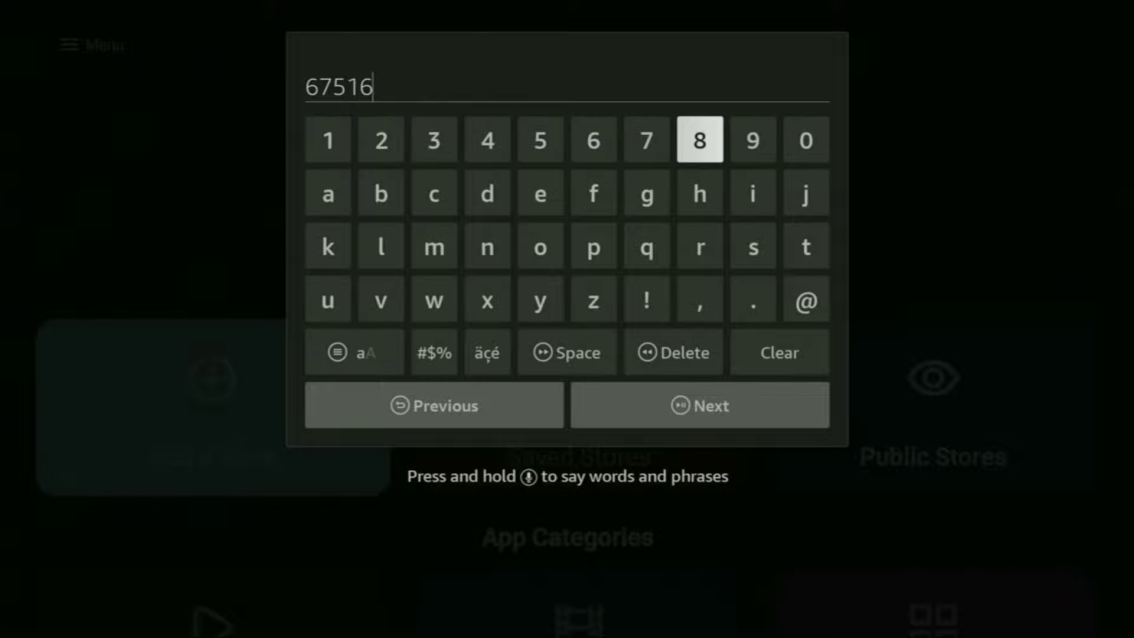
{"action": "key", "text": "Return"}
{"action": "key", "text": "Right"}
{"action": "key", "text": "Right"}
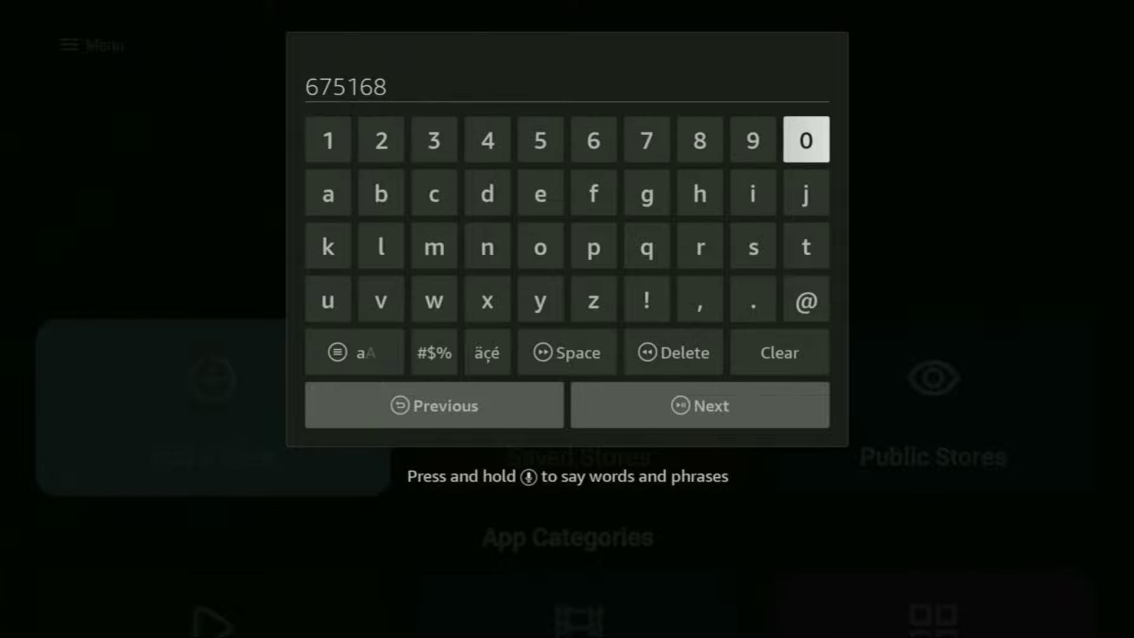
{"action": "key", "text": "Return"}
{"action": "key", "text": "Right"}
{"action": "key", "text": "Right"}
{"action": "key", "text": "Right"}
{"action": "key", "text": "Right"}
{"action": "key", "text": "Right"}
{"action": "key", "text": "Return"}
{"action": "key", "text": "Left"}
{"action": "key", "text": "Left"}
{"action": "key", "text": "Left"}
{"action": "key", "text": "Return"}
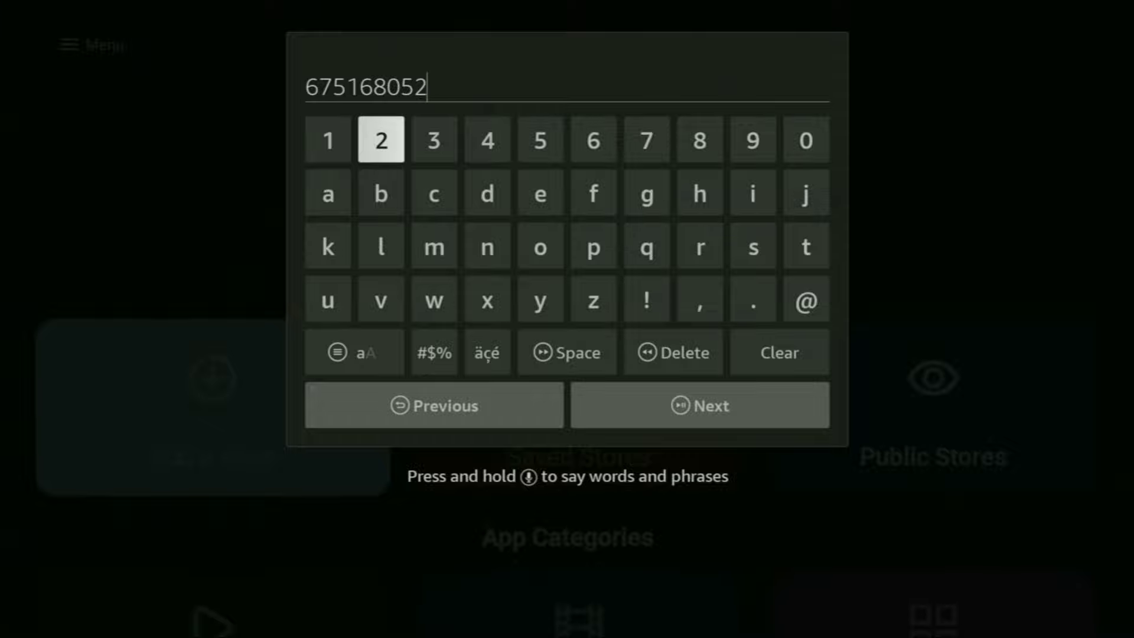
{"action": "key", "text": "Down"}
{"action": "key", "text": "Down"}
{"action": "key", "text": "Down"}
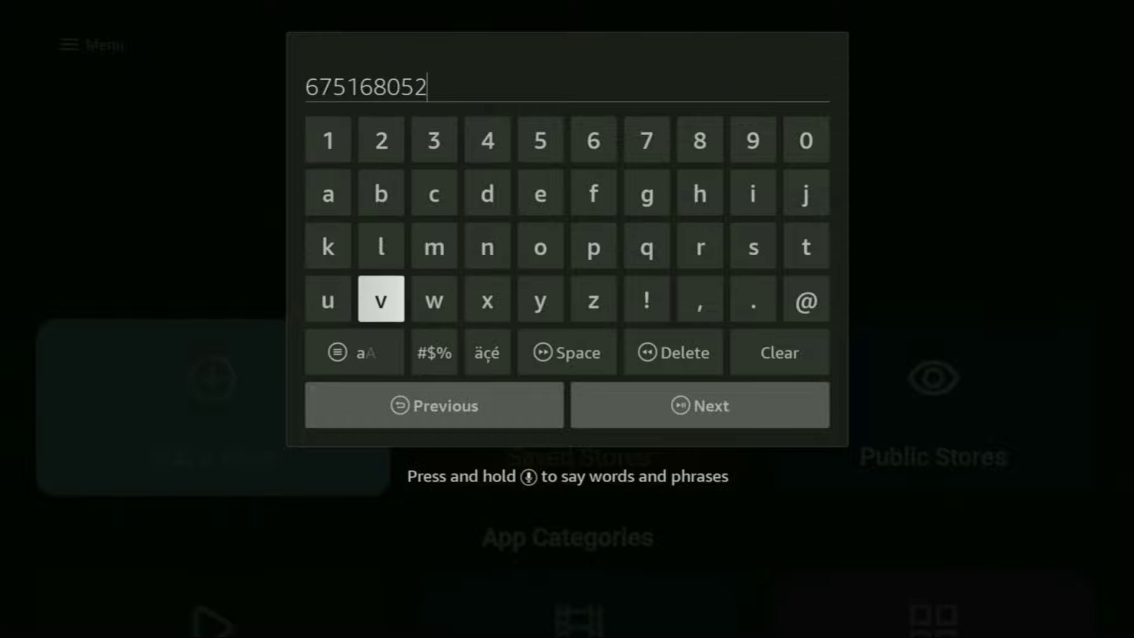
{"action": "key", "text": "Down"}
{"action": "key", "text": "Down"}
{"action": "key", "text": "Right"}
{"action": "key", "text": "Return"}
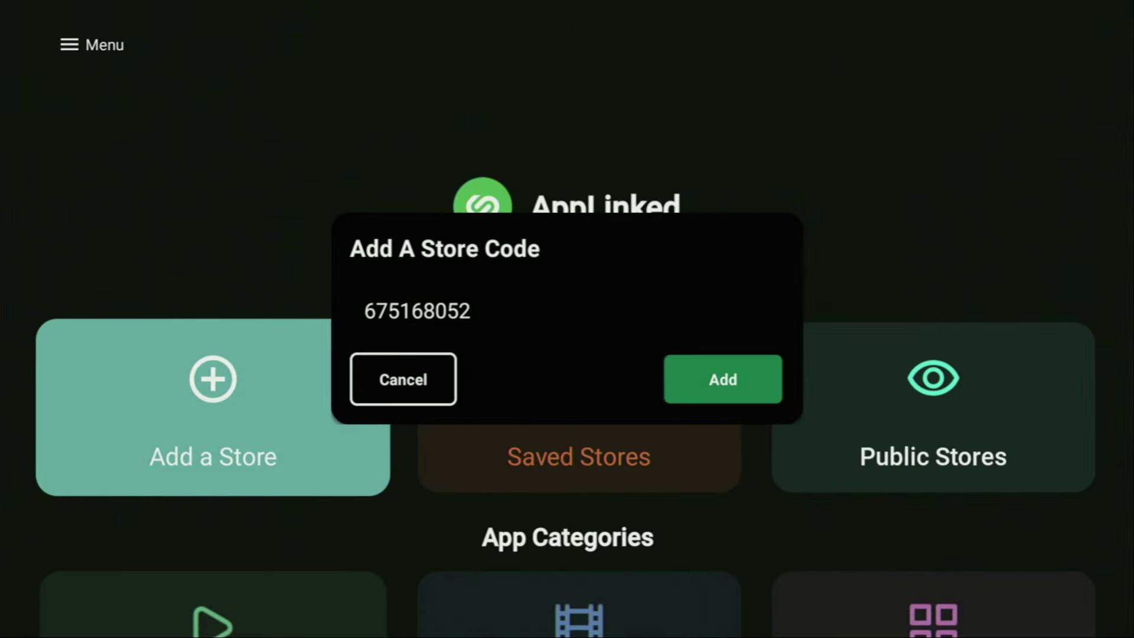
{"action": "key", "text": "Right"}
{"action": "key", "text": "Left"}
{"action": "key", "text": "Right"}
{"action": "key", "text": "Return"}
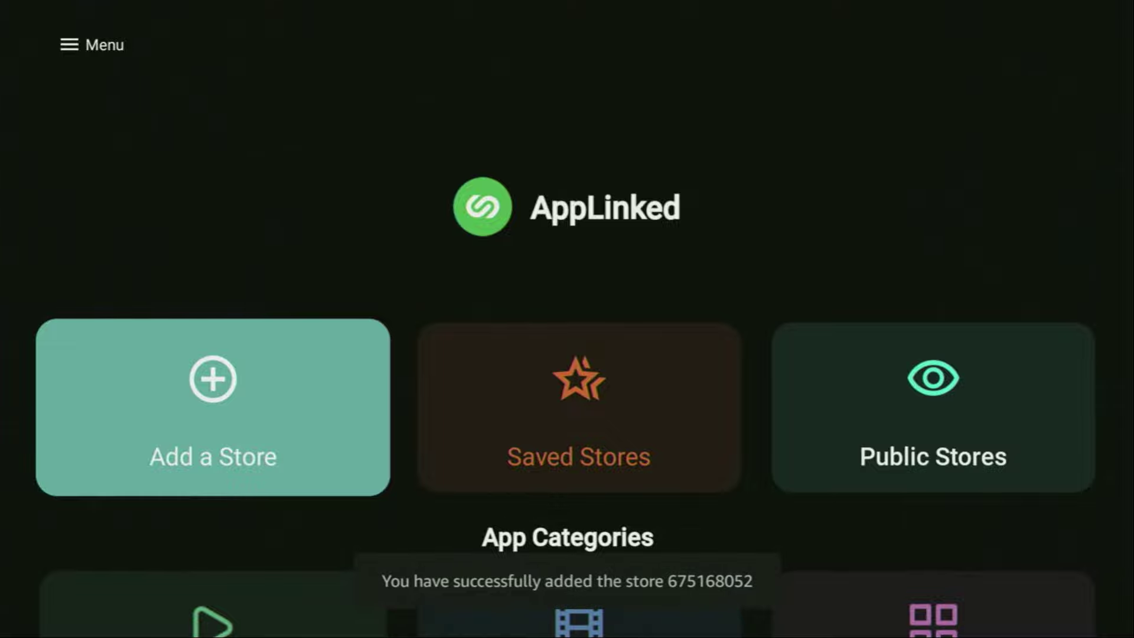
Open Saved Stores and choose the store to open.
{"action": "key", "text": "Right"}
{"action": "key", "text": "Return"}
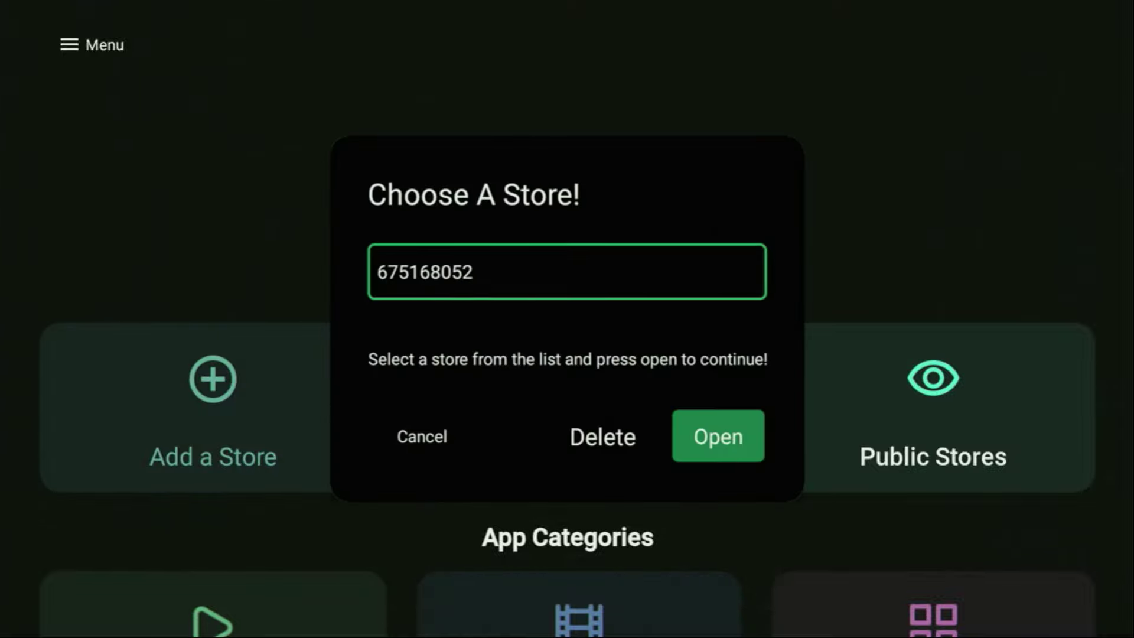
{"action": "key", "text": "Down"}
{"action": "key", "text": "Right"}
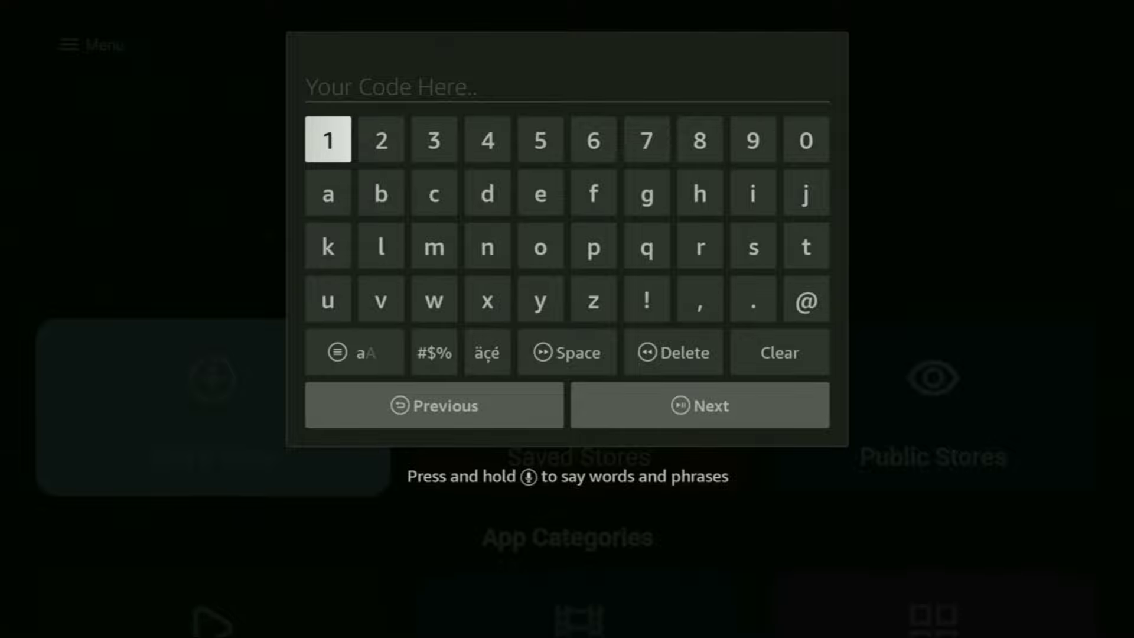
Enter store code 7160 on the on-screen keyboard and confirm it.
{"action": "key", "text": "Right"}
{"action": "key", "text": "Right"}
{"action": "key", "text": "Right"}
{"action": "key", "text": "Right"}
{"action": "key", "text": "Right"}
{"action": "key", "text": "Right"}
{"action": "key", "text": "Return"}
{"action": "key", "text": "Left"}
{"action": "key", "text": "Left"}
{"action": "key", "text": "Left"}
{"action": "key", "text": "Left"}
{"action": "key", "text": "Left"}
{"action": "key", "text": "Left"}
{"action": "key", "text": "Return"}
{"action": "key", "text": "Right"}
{"action": "key", "text": "Right"}
{"action": "key", "text": "Right"}
{"action": "key", "text": "Right"}
{"action": "key", "text": "Return"}
{"action": "key", "text": "Right"}
{"action": "key", "text": "Right"}
{"action": "key", "text": "Right"}
{"action": "key", "text": "Right"}
{"action": "key", "text": "Return"}
{"action": "key", "text": "Down"}
{"action": "key", "text": "Down"}
{"action": "key", "text": "Down"}
{"action": "key", "text": "Down"}
{"action": "key", "text": "Down"}
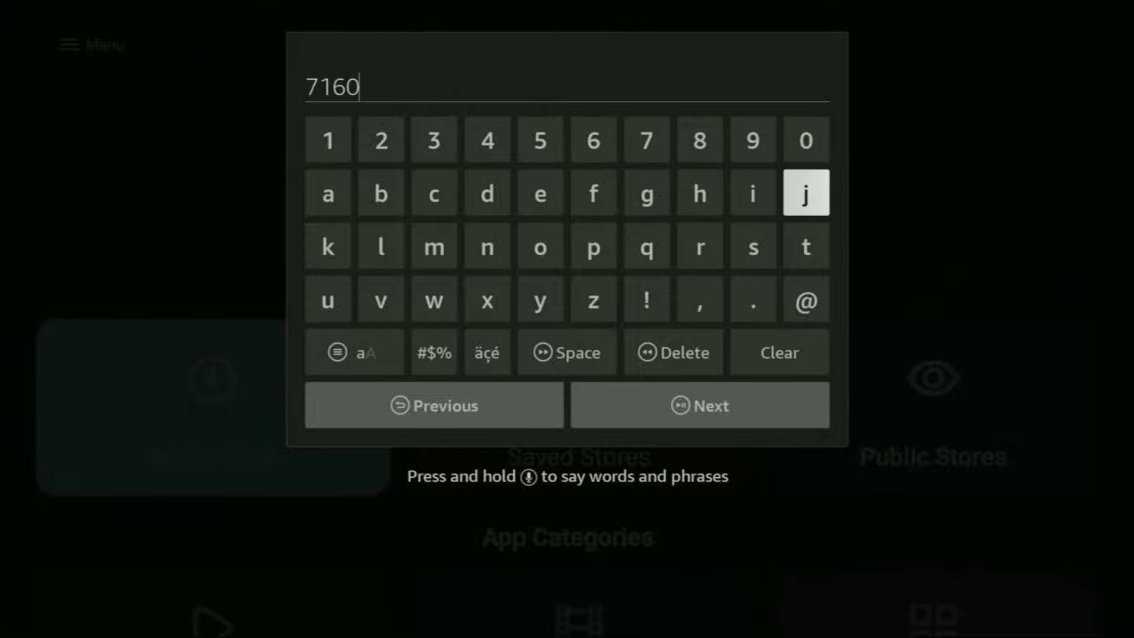
{"action": "key", "text": "Return"}
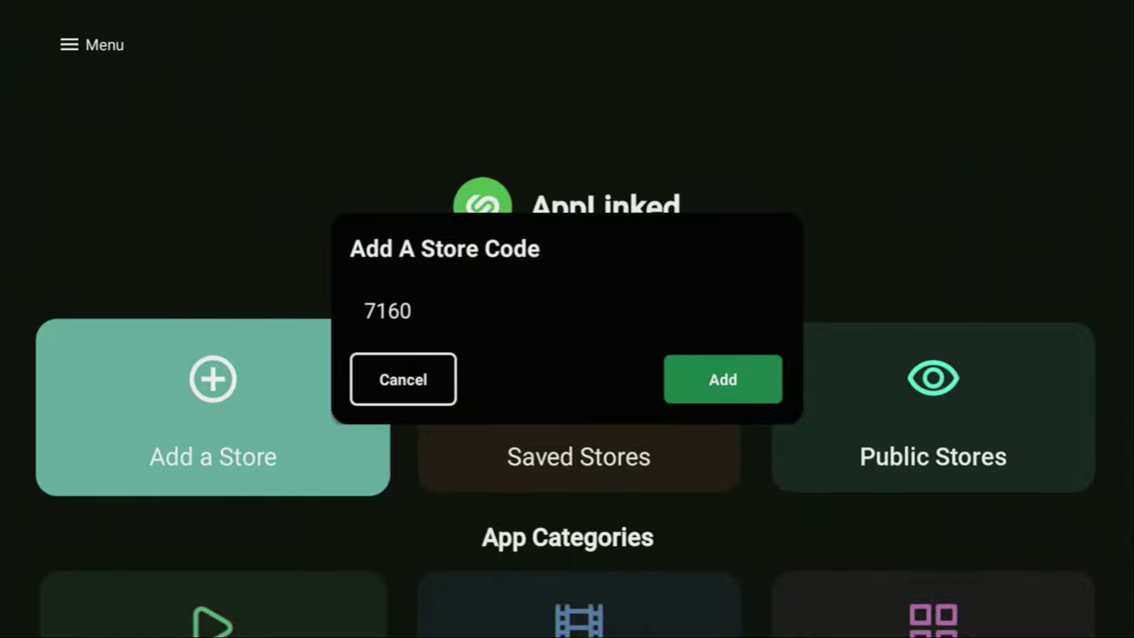
Add store 7160 and open the Saved Stores list.
{"action": "key", "text": "Right"}
{"action": "key", "text": "Return"}
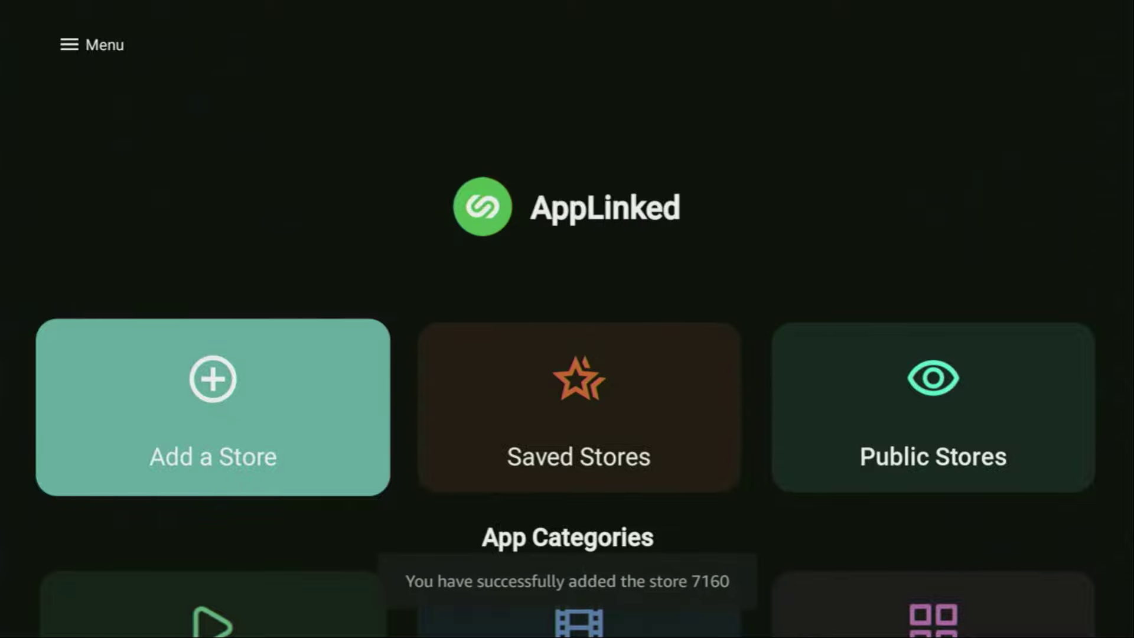
{"action": "key", "text": "Right"}
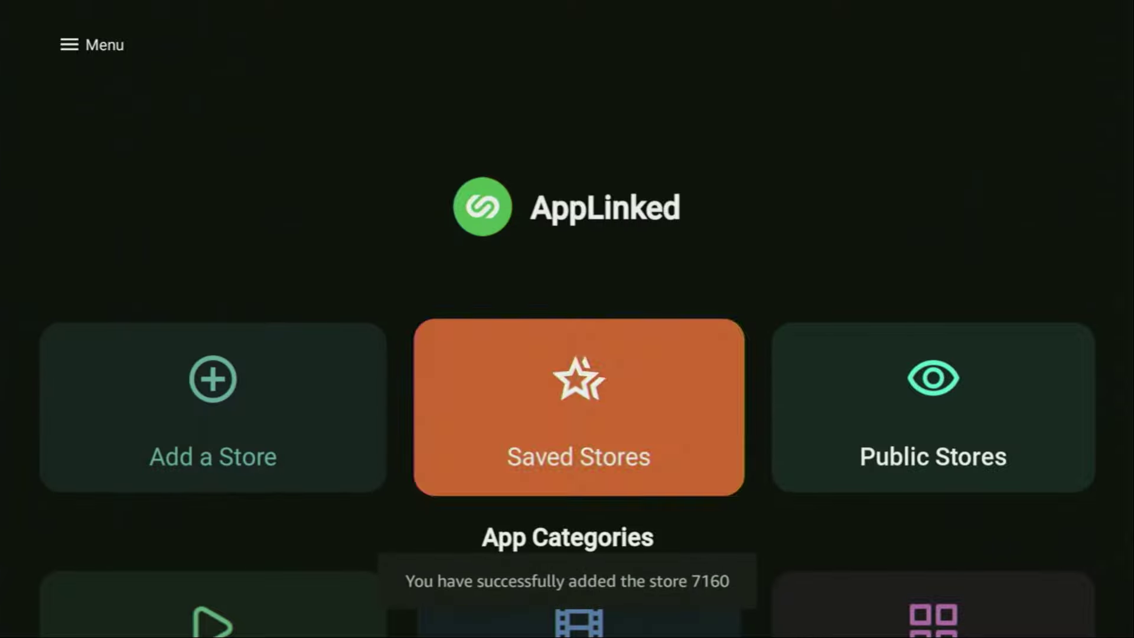
{"action": "key", "text": "Return"}
{"action": "key", "text": "Return"}
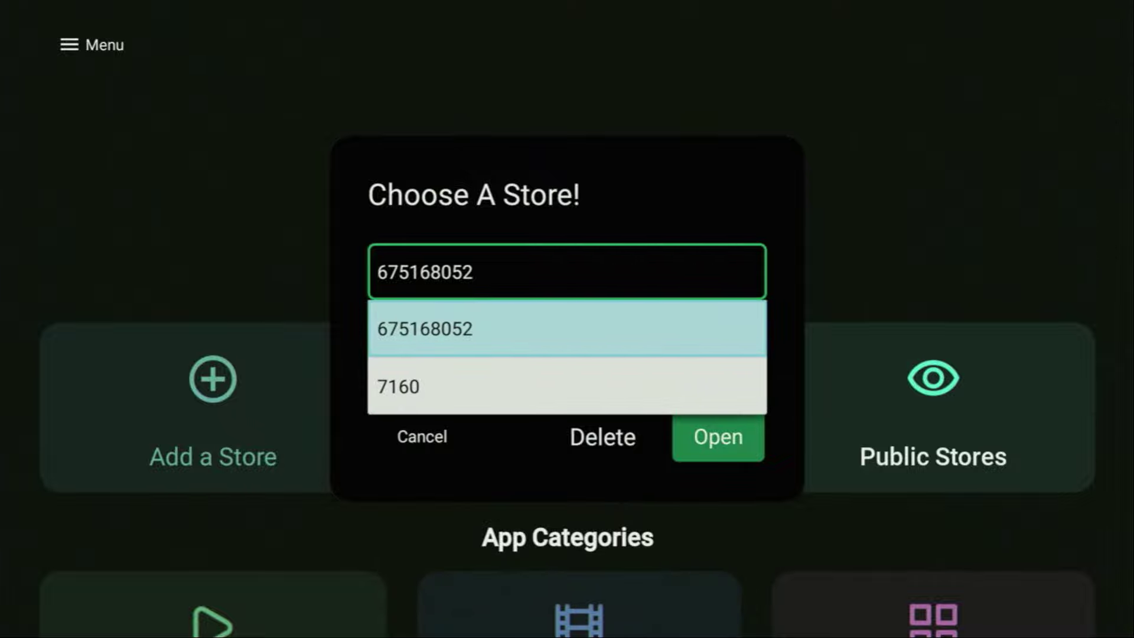
Open store 7160 from the saved stores and browse its app library.
{"action": "key", "text": "Down"}
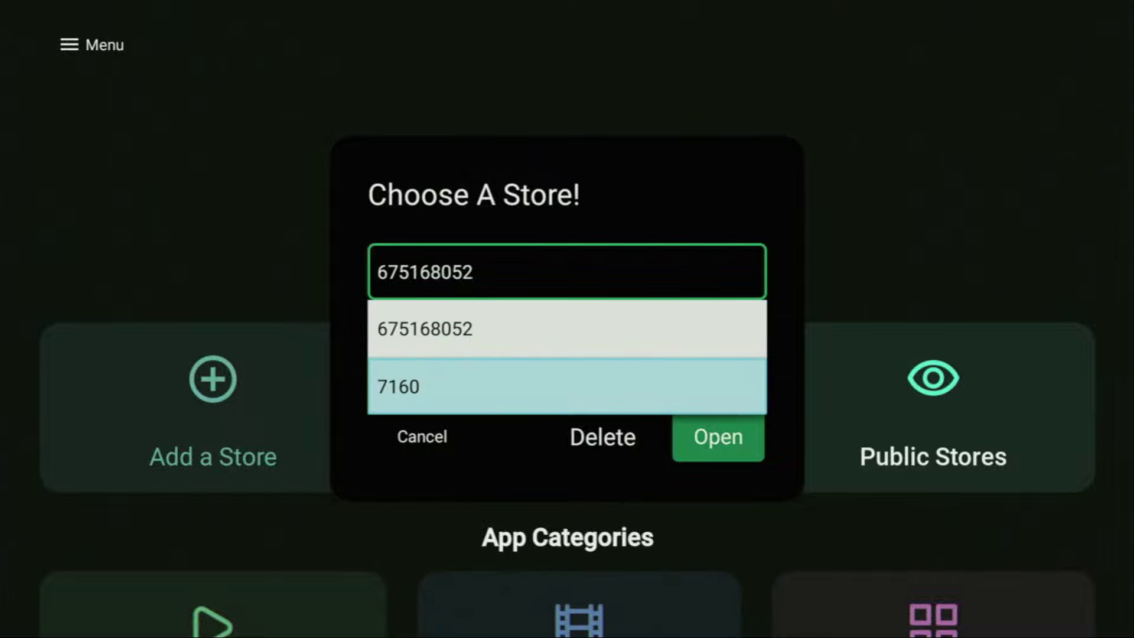
{"action": "key", "text": "Return"}
{"action": "key", "text": "Down"}
{"action": "key", "text": "Right"}
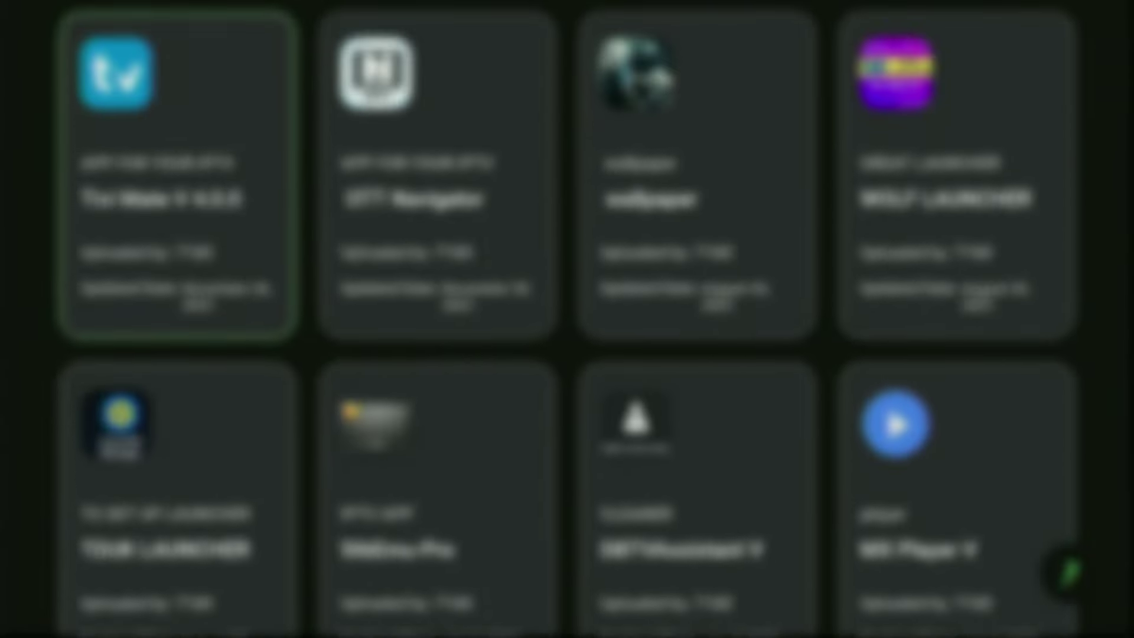
{"action": "key", "text": "Up"}
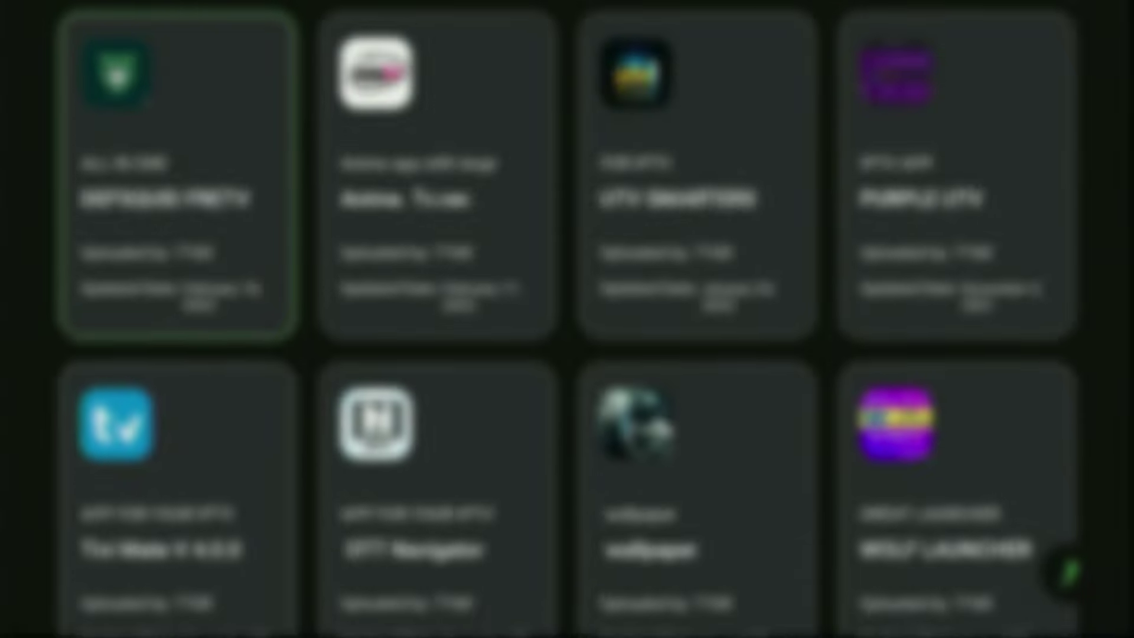
{"action": "key", "text": "Up"}
{"action": "key", "text": "Up"}
{"action": "key", "text": "Up"}
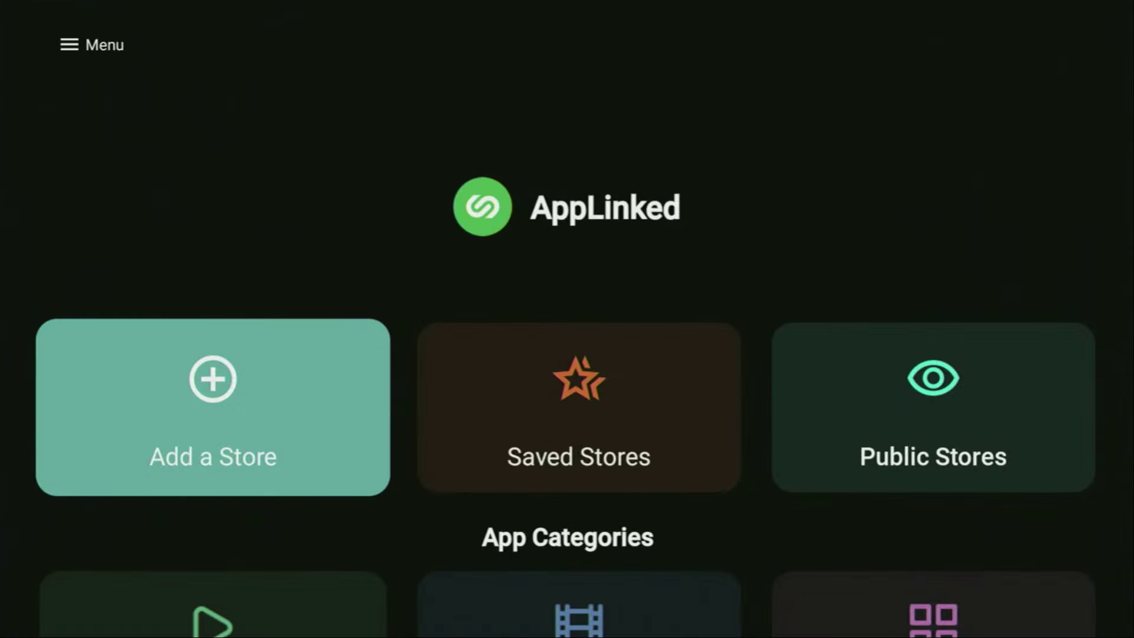
Start a new store and enter code 980606 on the keyboard.
{"action": "key", "text": "Return"}
{"action": "key", "text": "Up"}
{"action": "key", "text": "Return"}
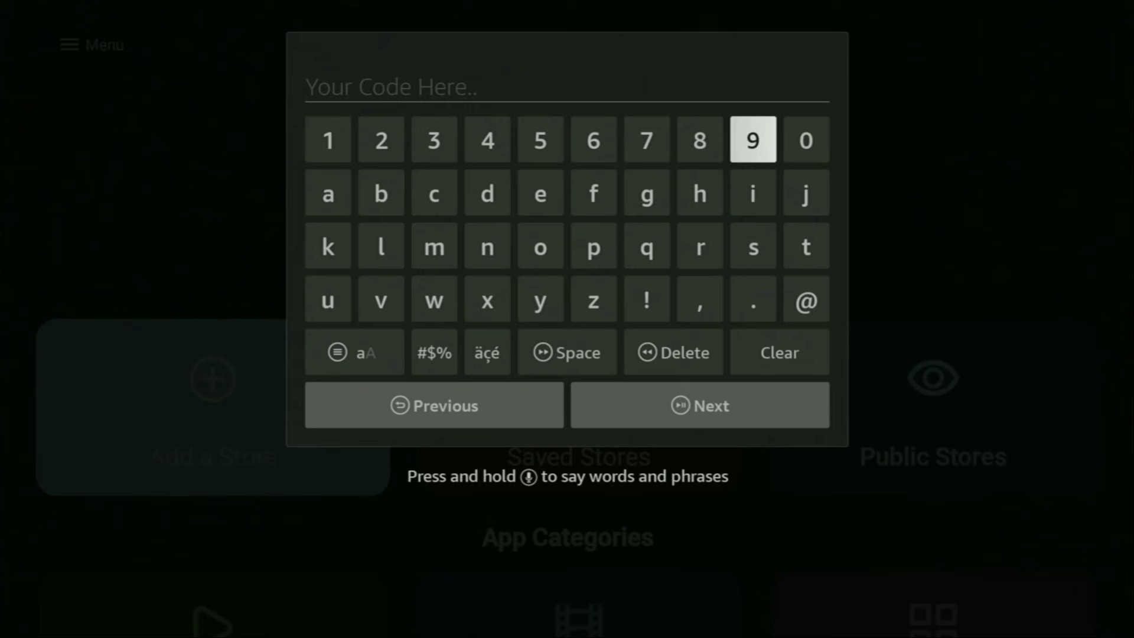
{"action": "key", "text": "Return"}
{"action": "key", "text": "Left"}
{"action": "key", "text": "Return"}
{"action": "key", "text": "Right"}
{"action": "key", "text": "Right"}
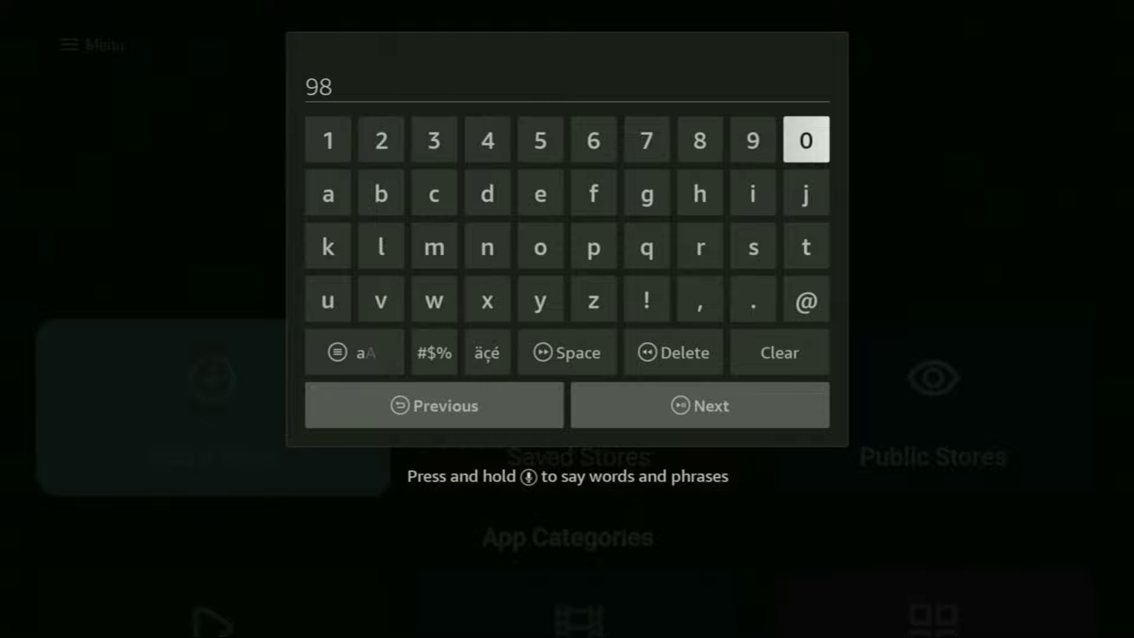
{"action": "key", "text": "Return"}
{"action": "key", "text": "Left"}
{"action": "key", "text": "Left"}
{"action": "key", "text": "Left"}
{"action": "key", "text": "Left"}
{"action": "key", "text": "Return"}
{"action": "key", "text": "Right"}
{"action": "key", "text": "Right"}
{"action": "key", "text": "Right"}
{"action": "key", "text": "Right"}
{"action": "key", "text": "Return"}
{"action": "key", "text": "Left"}
{"action": "key", "text": "Left"}
{"action": "key", "text": "Left"}
{"action": "key", "text": "Left"}
{"action": "key", "text": "Return"}
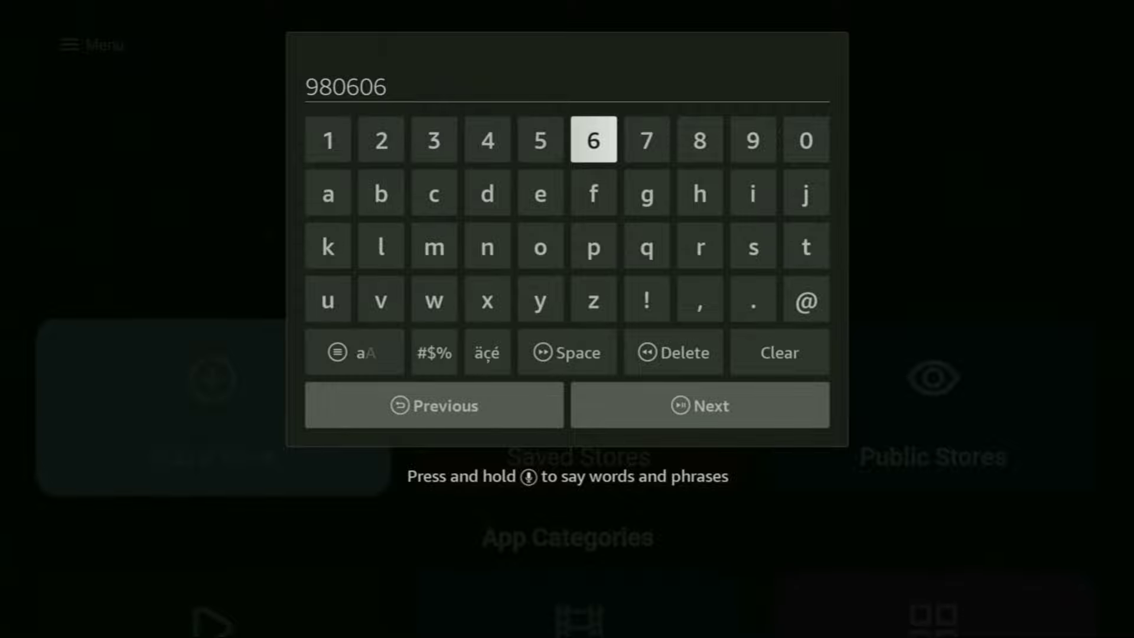
Confirm and add store 980606, then open Saved Stores.
{"action": "key", "text": "Down"}
{"action": "key", "text": "Down"}
{"action": "key", "text": "Down"}
{"action": "key", "text": "Down"}
{"action": "key", "text": "Right"}
{"action": "key", "text": "Down"}
{"action": "key", "text": "Return"}
{"action": "key", "text": "Right"}
{"action": "key", "text": "Return"}
{"action": "key", "text": "Right"}
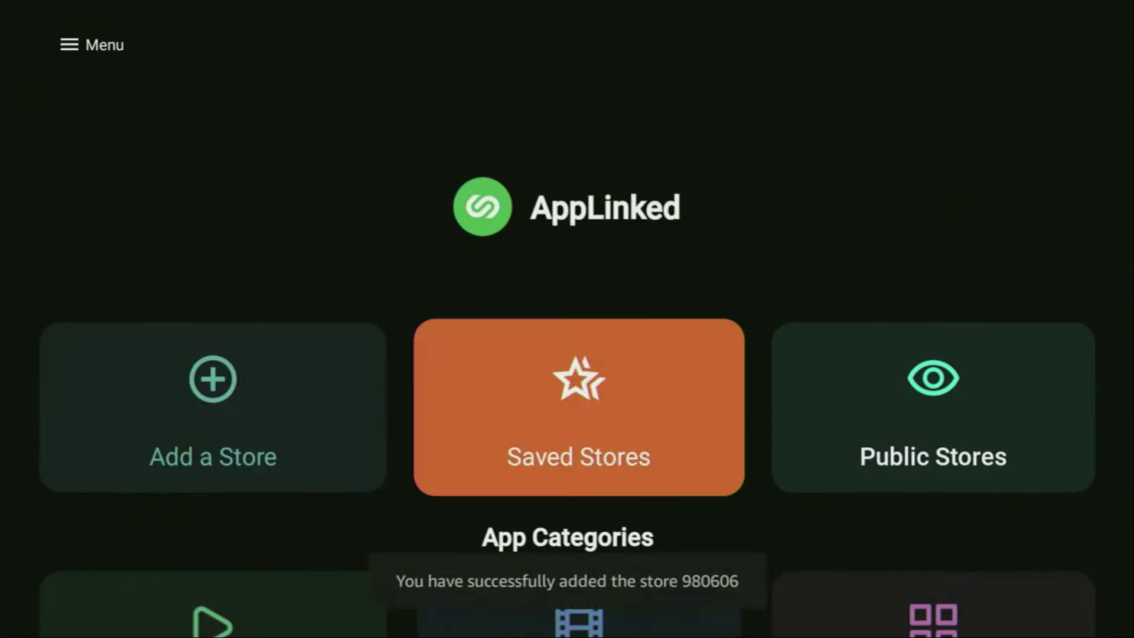
{"action": "key", "text": "Return"}
Open store 980606 from the saved stores and look over its apps.
{"action": "key", "text": "Return"}
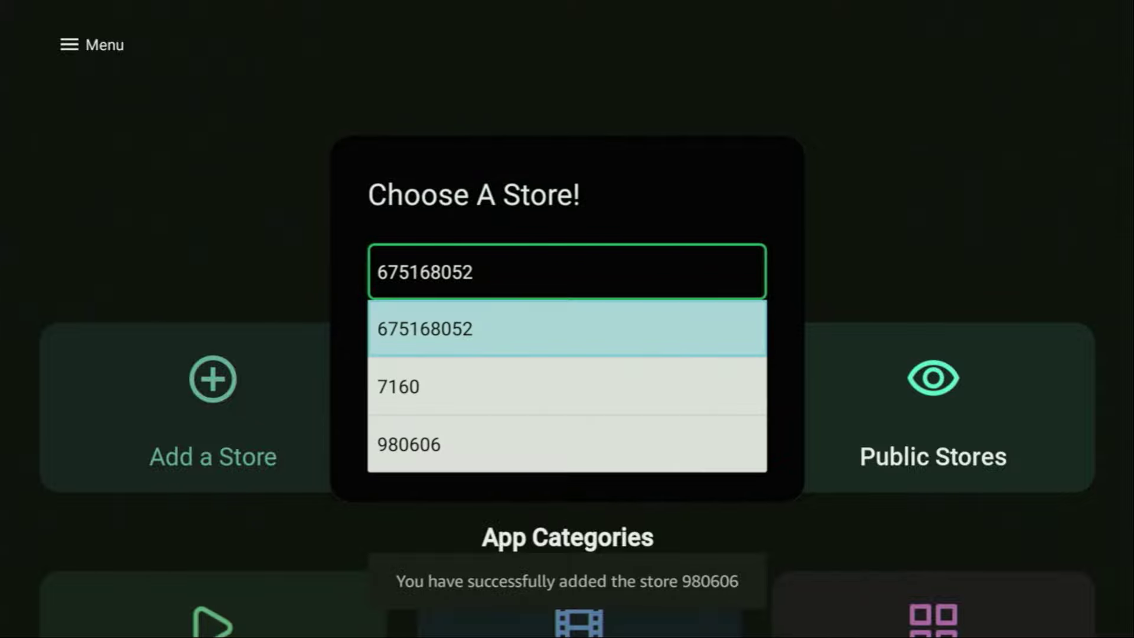
{"action": "key", "text": "Down"}
{"action": "key", "text": "Down"}
{"action": "key", "text": "Return"}
{"action": "key", "text": "Down"}
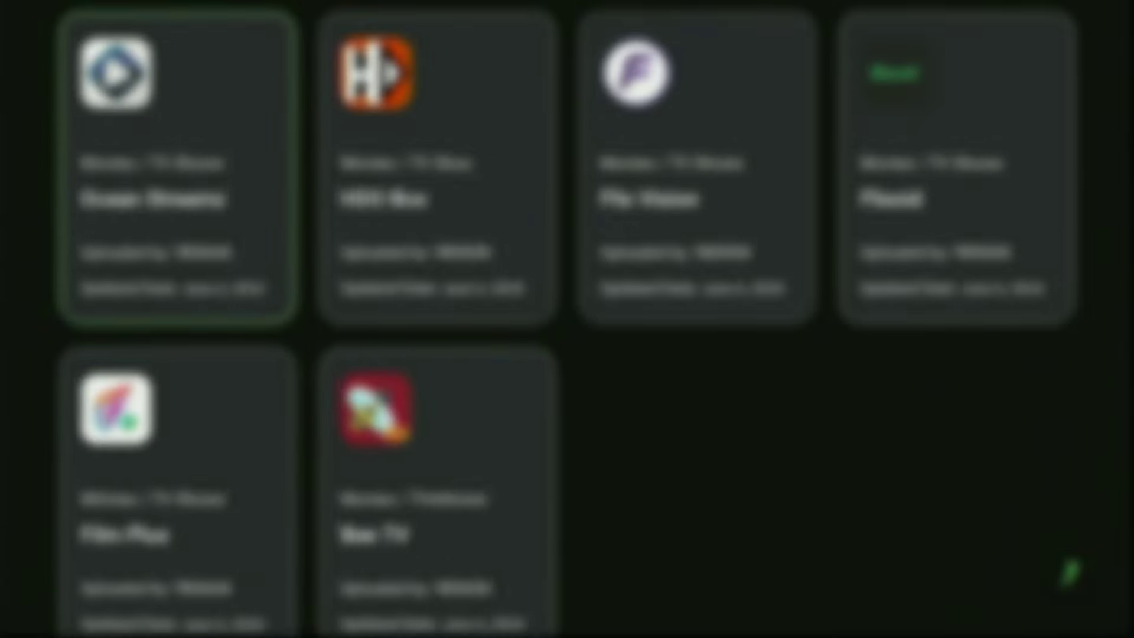
{"action": "key", "text": "Up"}
{"action": "key", "text": "Up"}
{"action": "key", "text": "Up"}
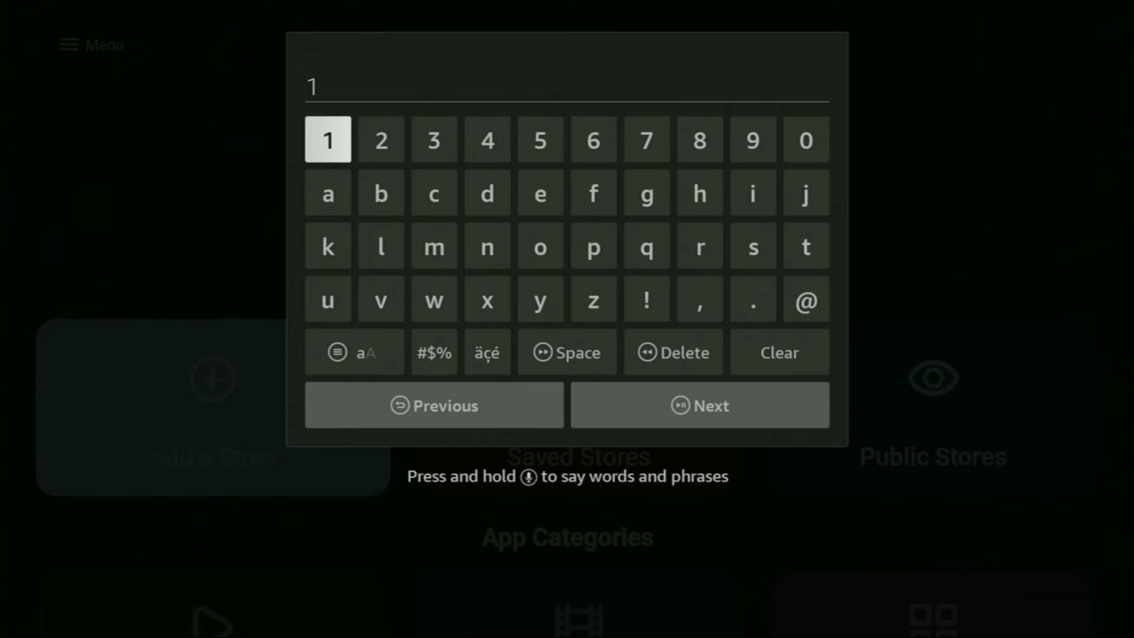
Enter store code 19850000 on the keyboard and confirm it.
{"action": "key", "text": "Left"}
{"action": "key", "text": "Left"}
{"action": "key", "text": "Return"}
{"action": "key", "text": "Left"}
{"action": "key", "text": "Return"}
{"action": "key", "text": "Left"}
{"action": "key", "text": "Left"}
{"action": "key", "text": "Left"}
{"action": "key", "text": "Return"}
{"action": "key", "text": "Right"}
{"action": "key", "text": "Right"}
{"action": "key", "text": "Right"}
{"action": "key", "text": "Right"}
{"action": "key", "text": "Right"}
{"action": "key", "text": "Return"}
{"action": "key", "text": "Return"}
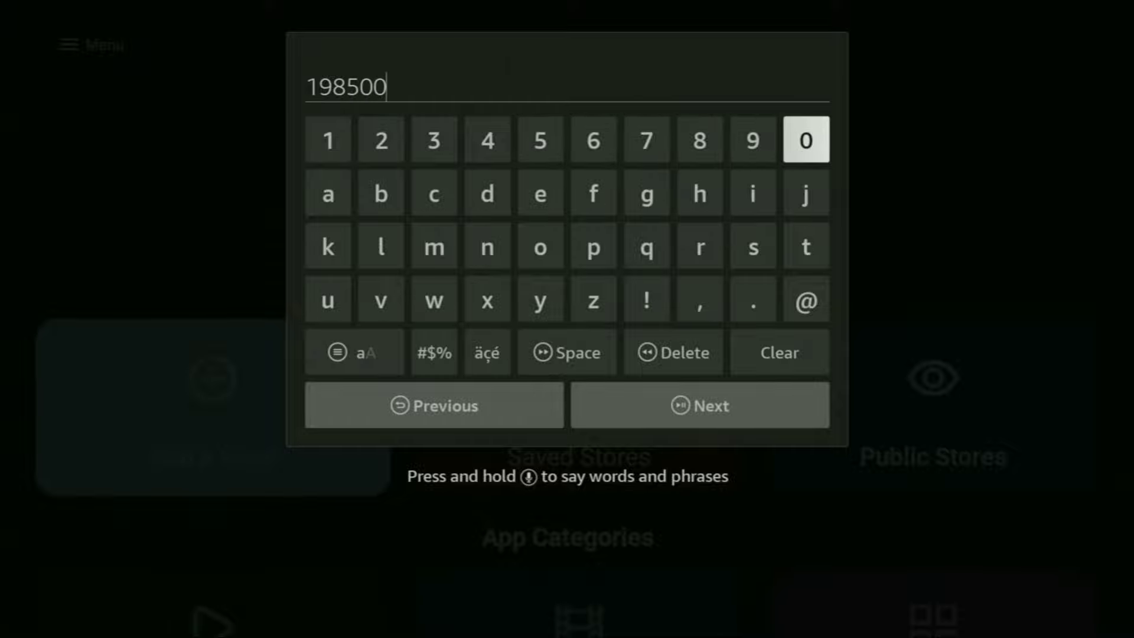
{"action": "key", "text": "Return"}
{"action": "key", "text": "Return"}
{"action": "key", "text": "Down"}
{"action": "key", "text": "Down"}
{"action": "key", "text": "Down"}
{"action": "key", "text": "Down"}
{"action": "key", "text": "Down"}
{"action": "key", "text": "Return"}
Add store 19850000 and open the Saved Stores list.
{"action": "key", "text": "Right"}
{"action": "key", "text": "Return"}
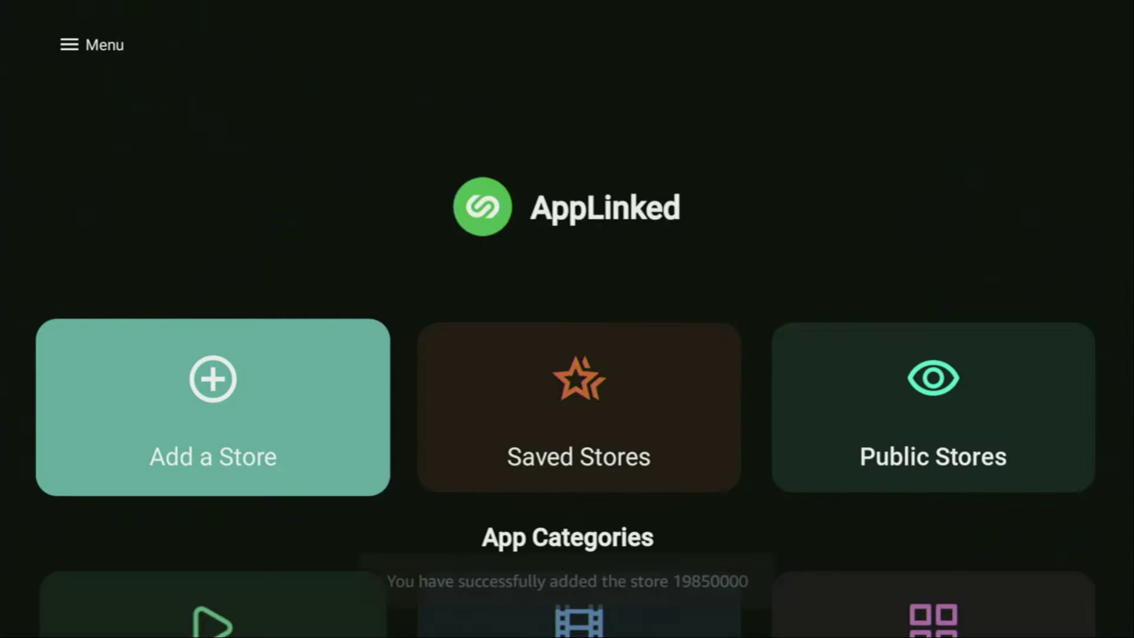
{"action": "key", "text": "Right"}
{"action": "key", "text": "Return"}
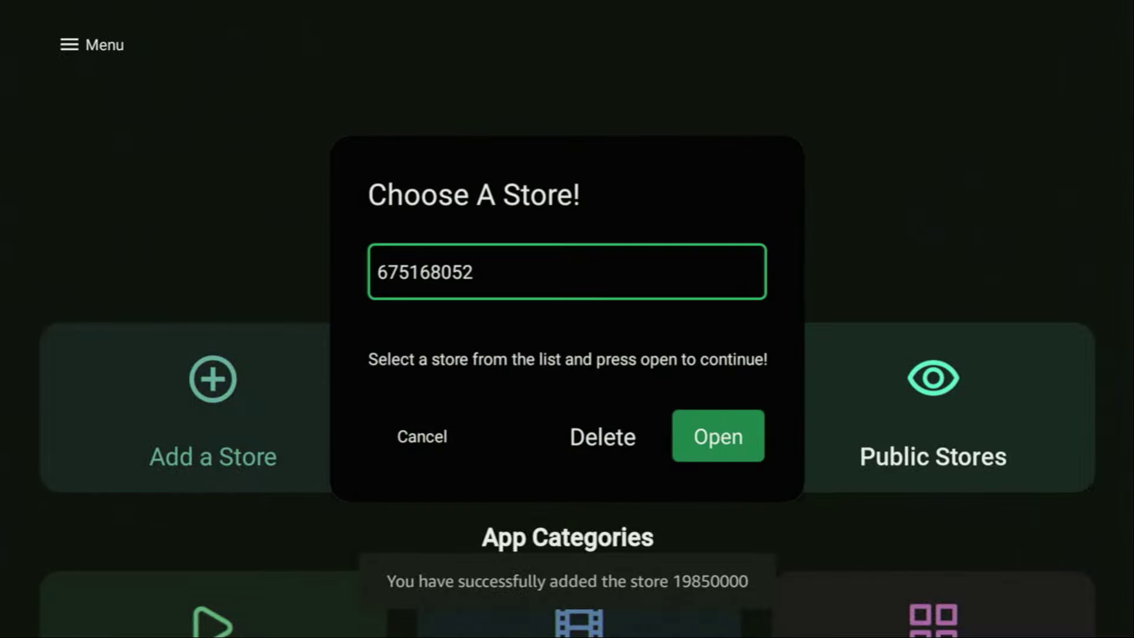
Open store 19850000 and scroll through its app library.
{"action": "key", "text": "Return"}
{"action": "key", "text": "Down"}
{"action": "key", "text": "Down"}
{"action": "key", "text": "Down"}
{"action": "key", "text": "Return"}
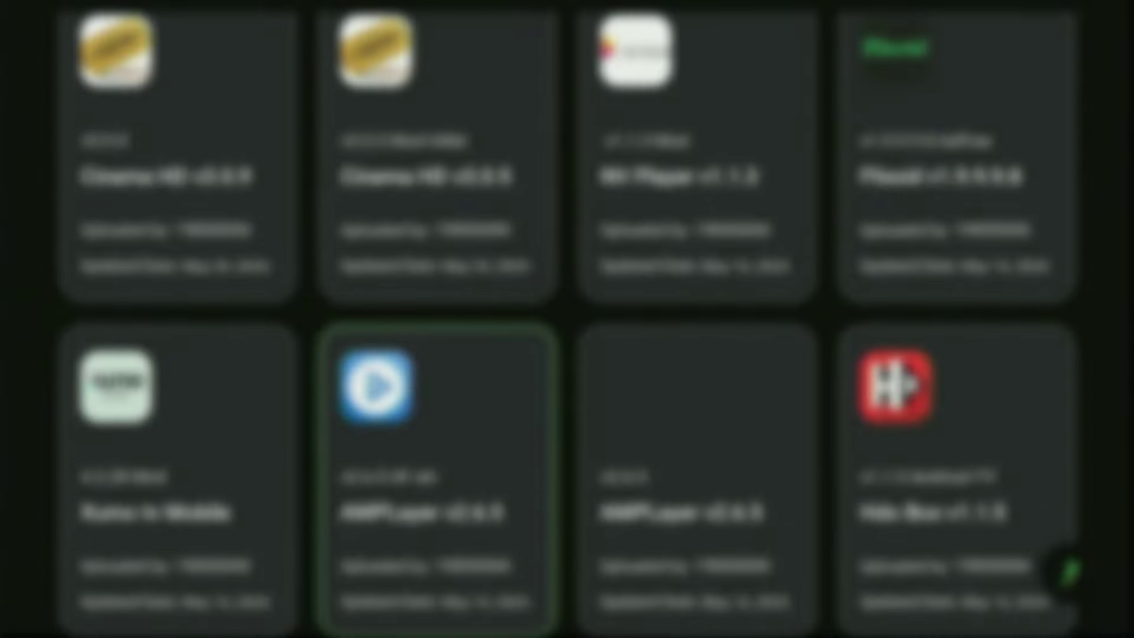
{"action": "key", "text": "Down"}
{"action": "key", "text": "Down"}
{"action": "key", "text": "Down"}
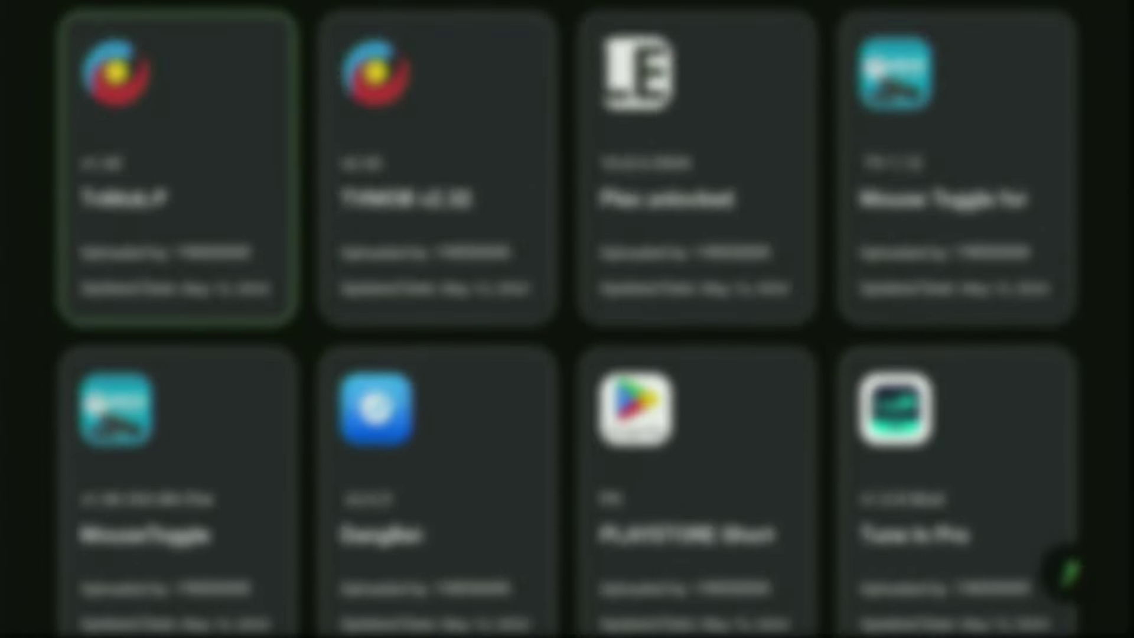
{"action": "key", "text": "Up"}
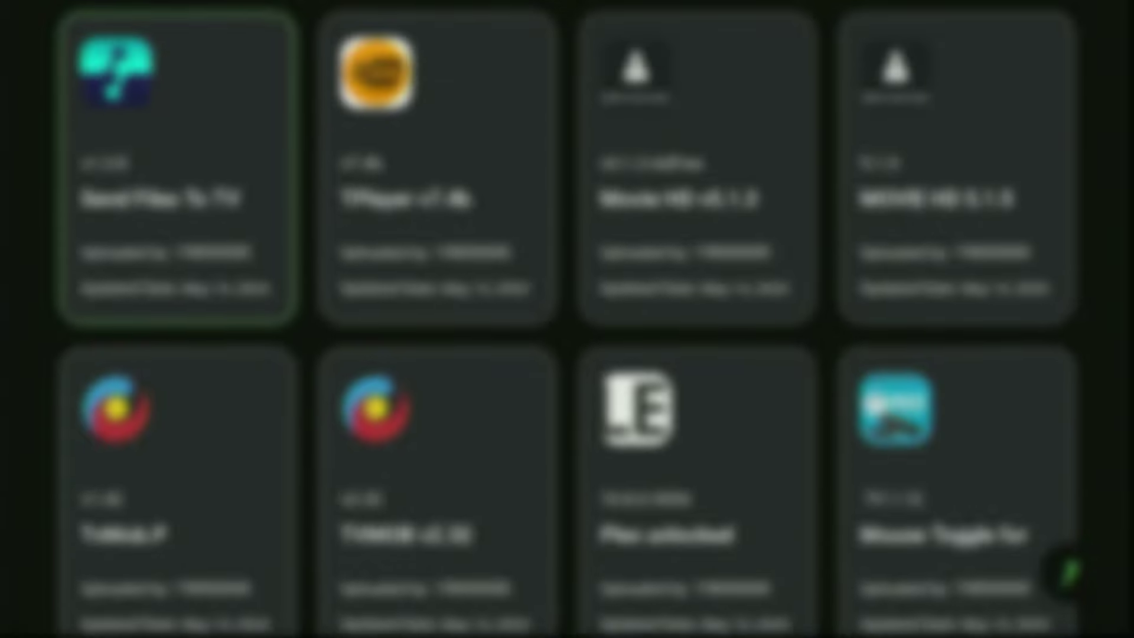